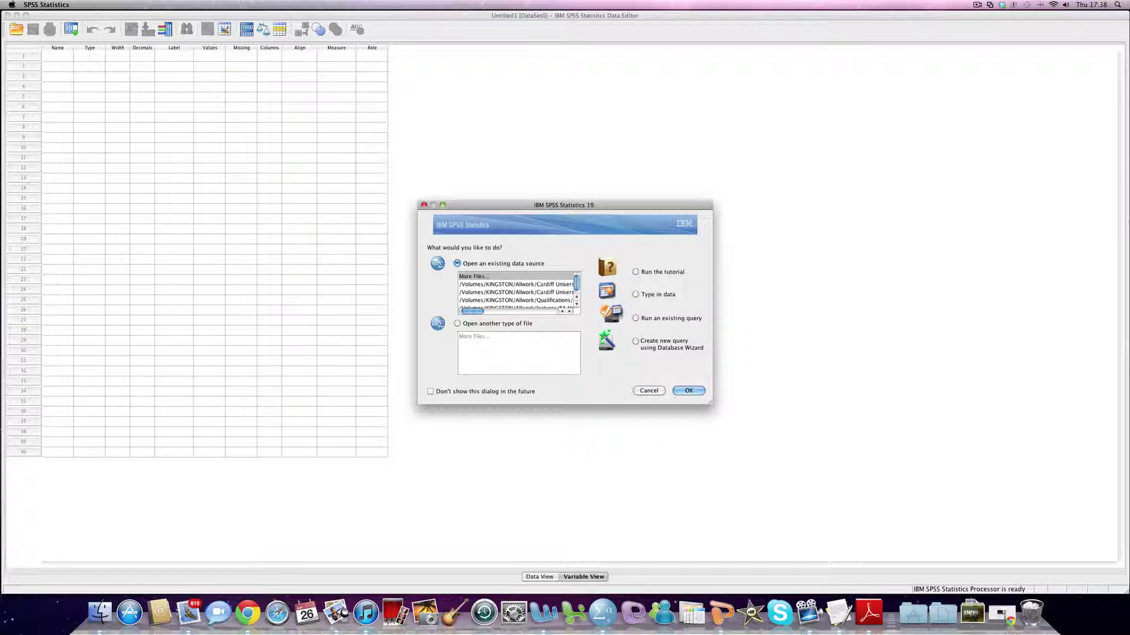
key("Escape")
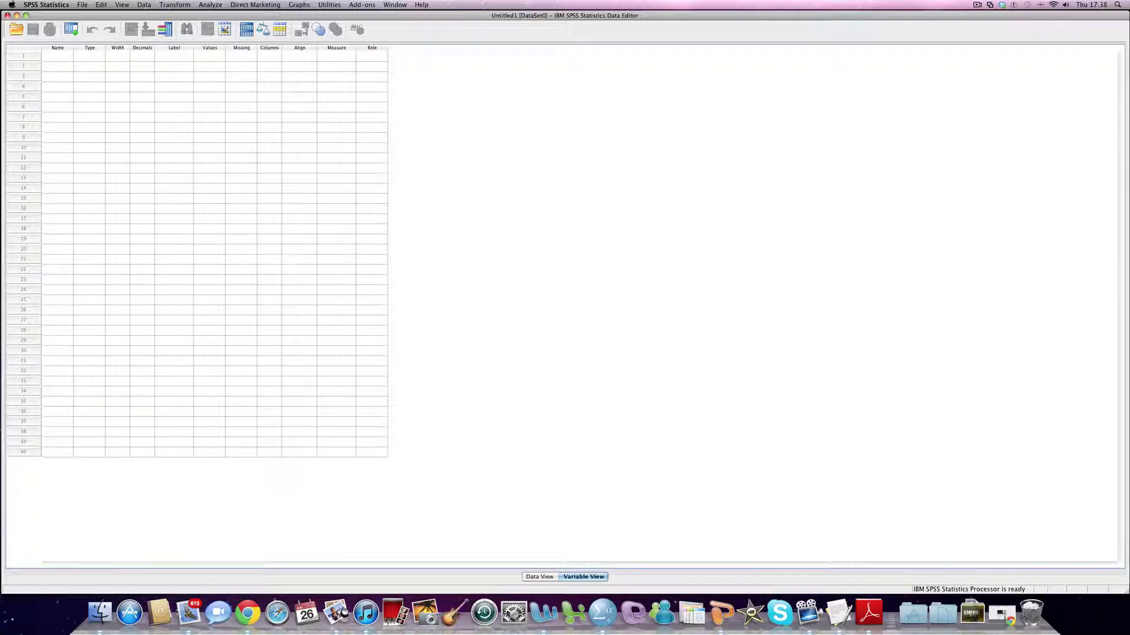
left_click(540, 578)
left_click(583, 577)
left_click(539, 577)
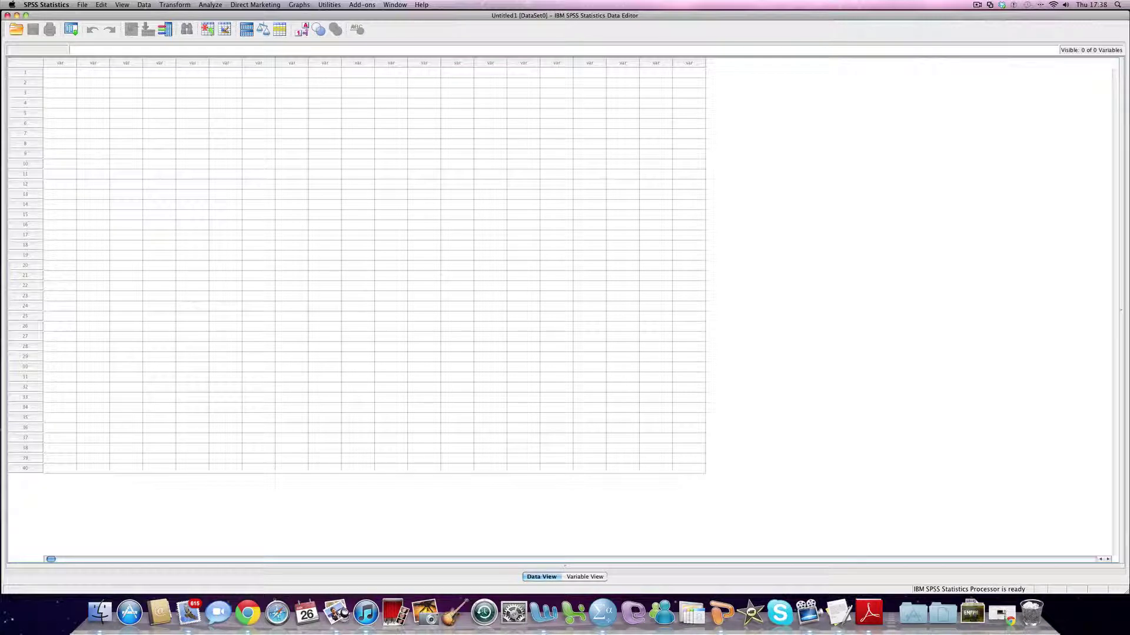
left_click(585, 577)
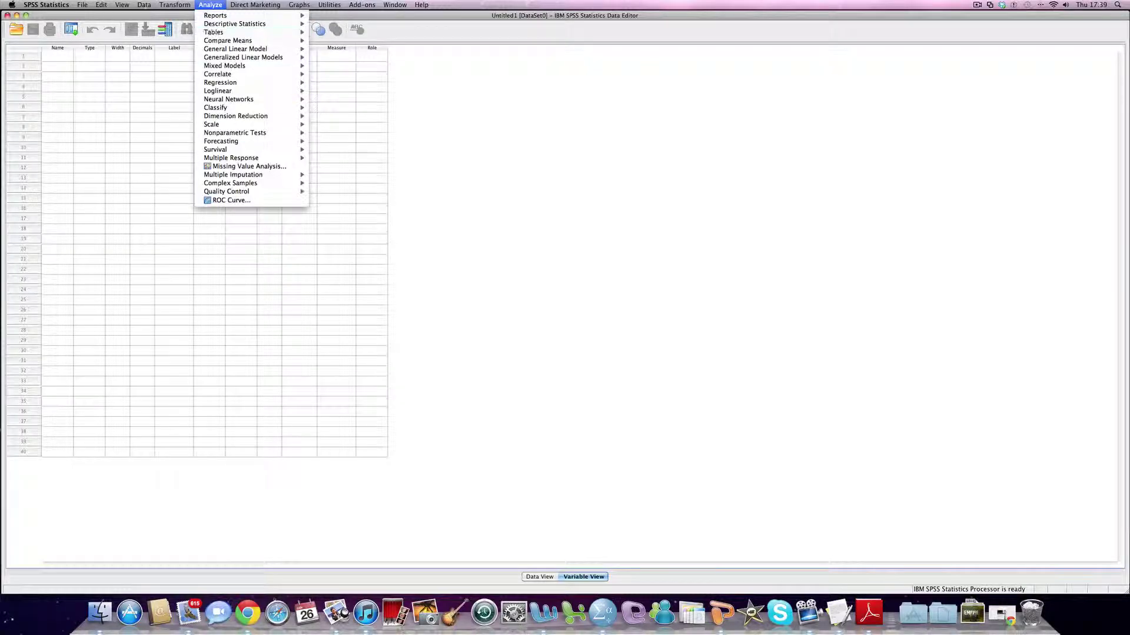
left_click(208, 5)
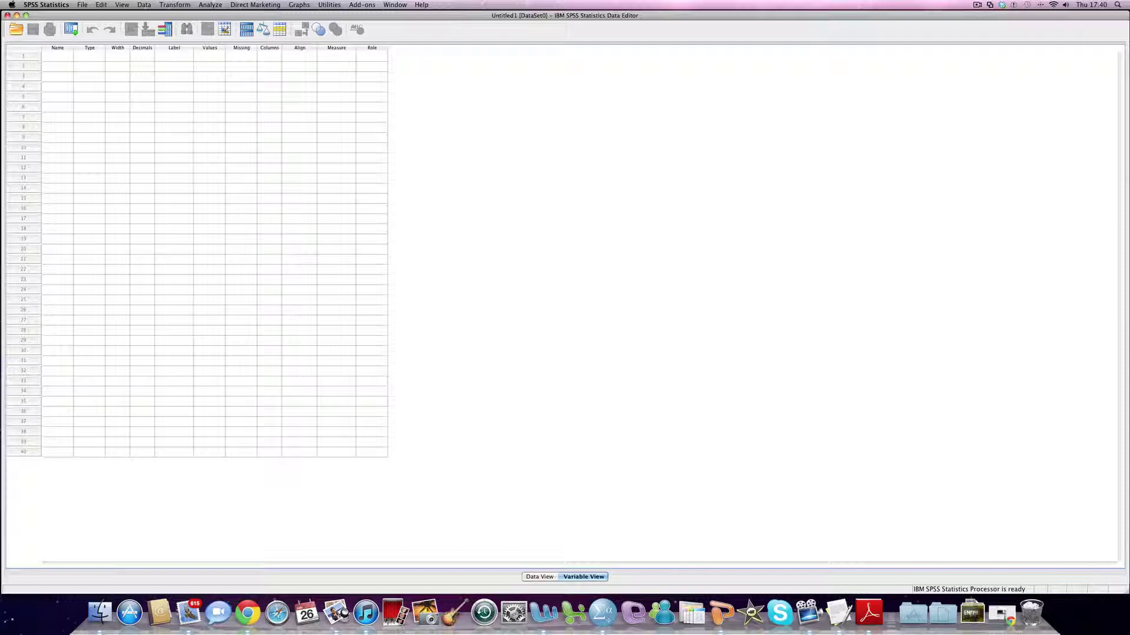
left_click_drag(23, 56, 24, 238)
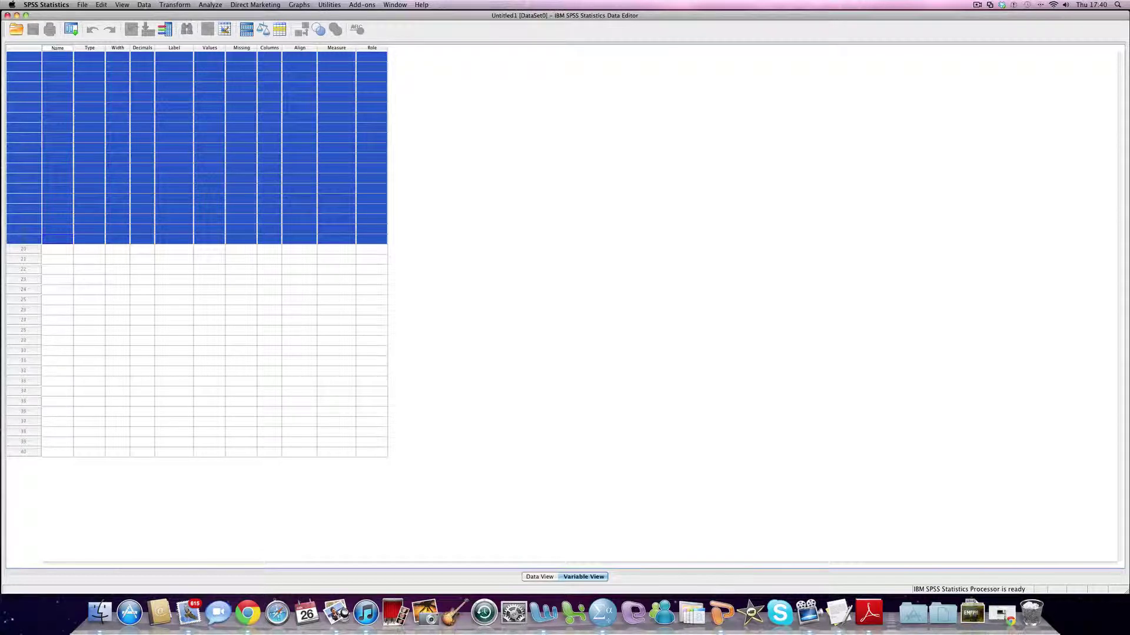
left_click(117, 127)
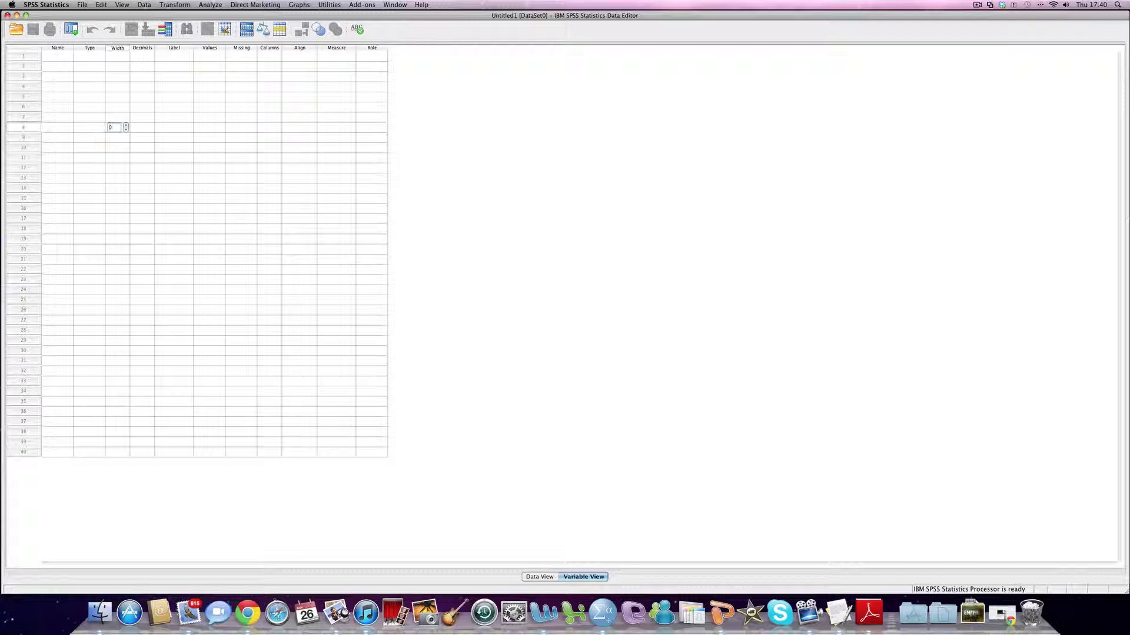
left_click(57, 57)
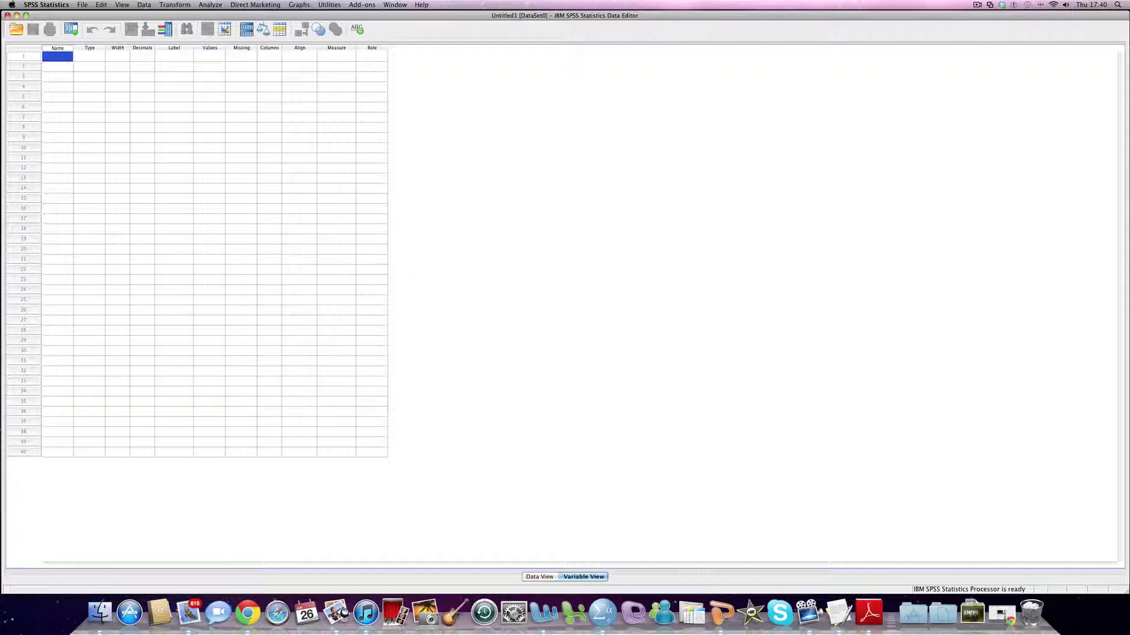
Step: Name the first variable Q1 and bring up its Variable Type settings (Numeric, width 8)
type("Q1")
key("Tab")
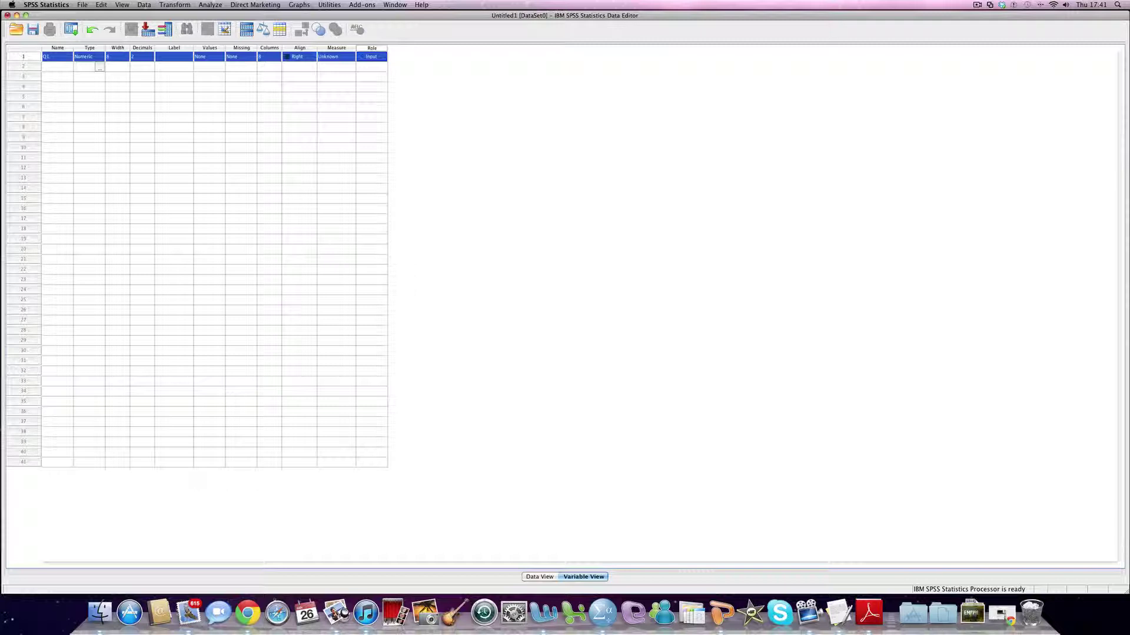
left_click(89, 48)
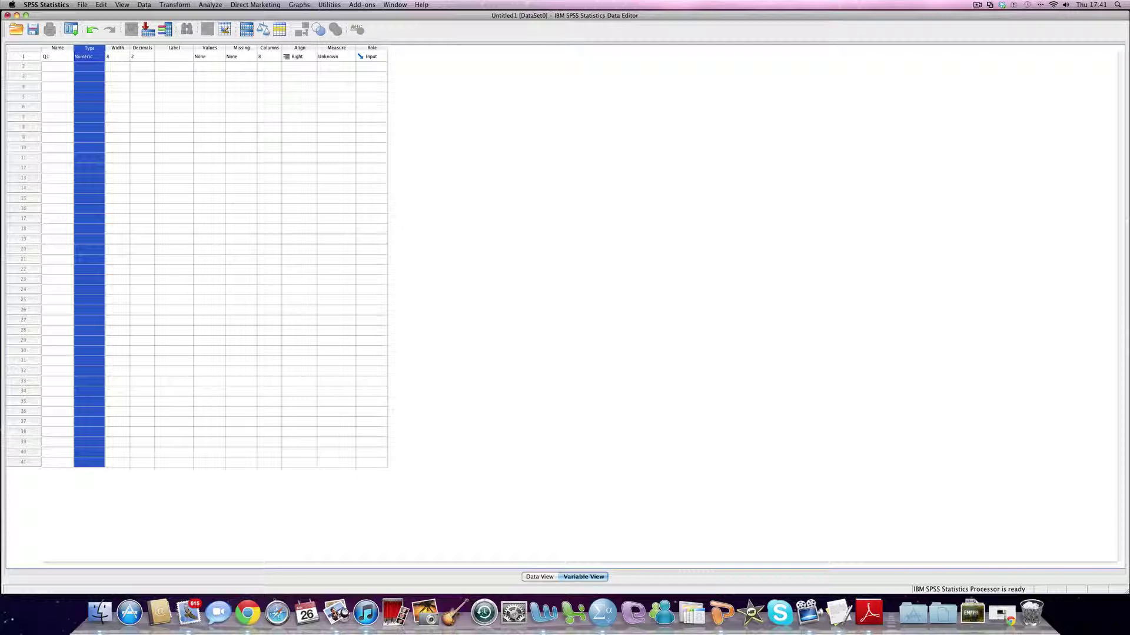
left_click(90, 56)
left_click(101, 56)
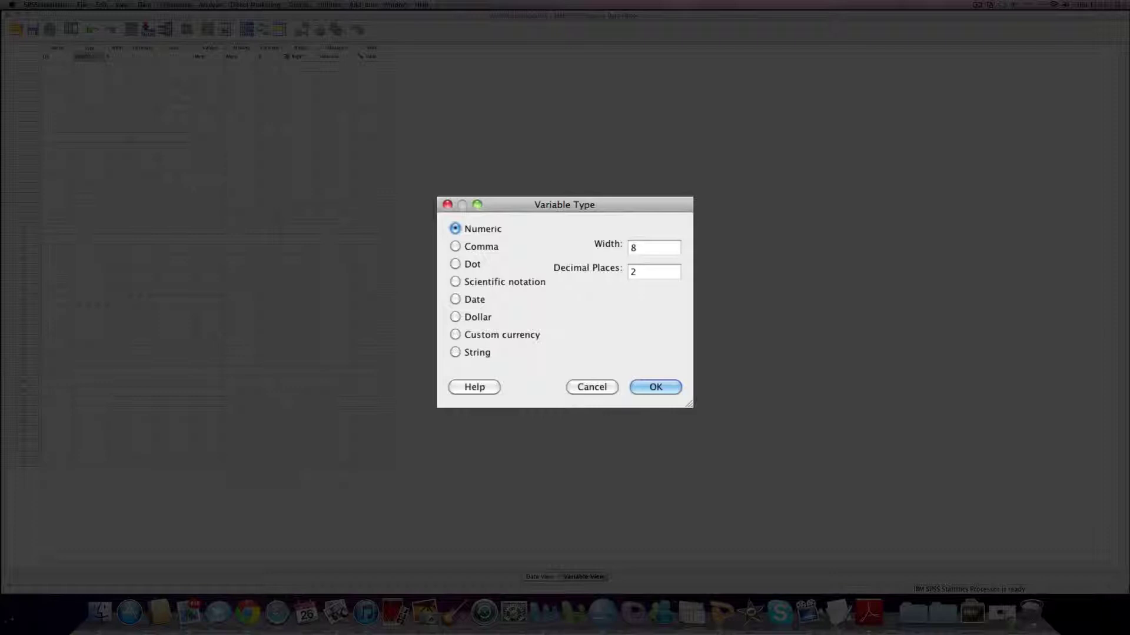
left_click(456, 352)
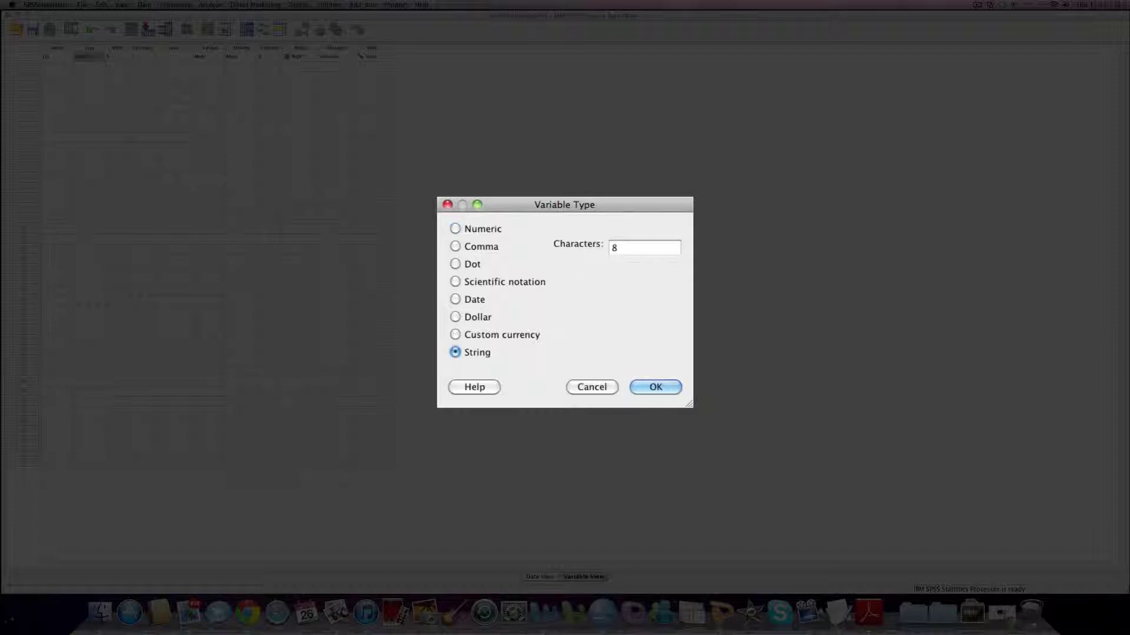
double_click(615, 248)
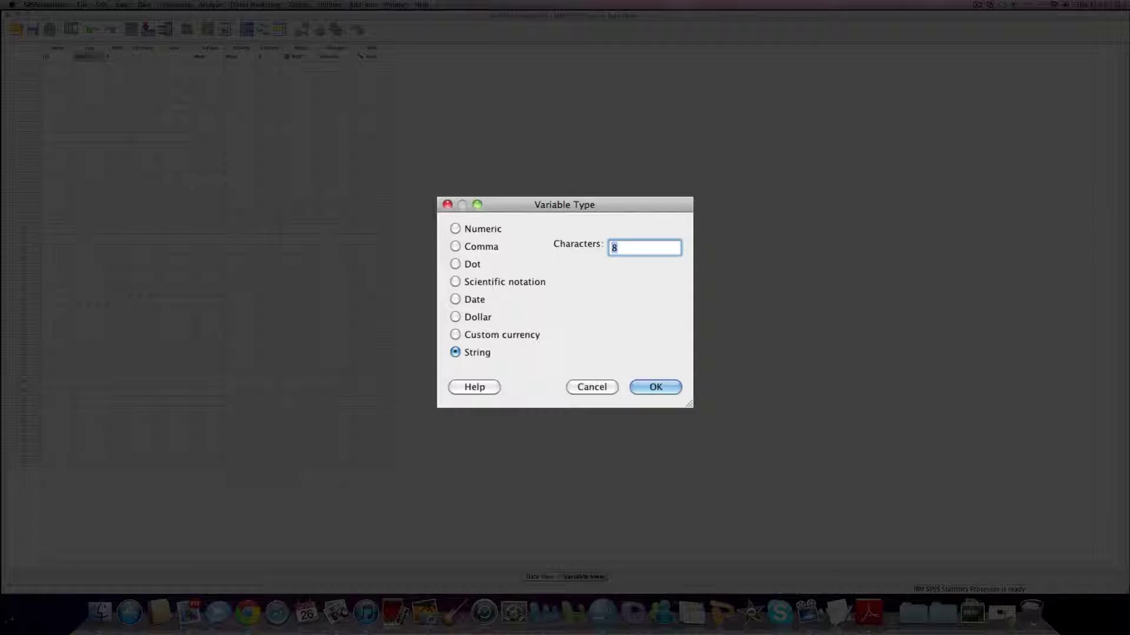
left_click(455, 229)
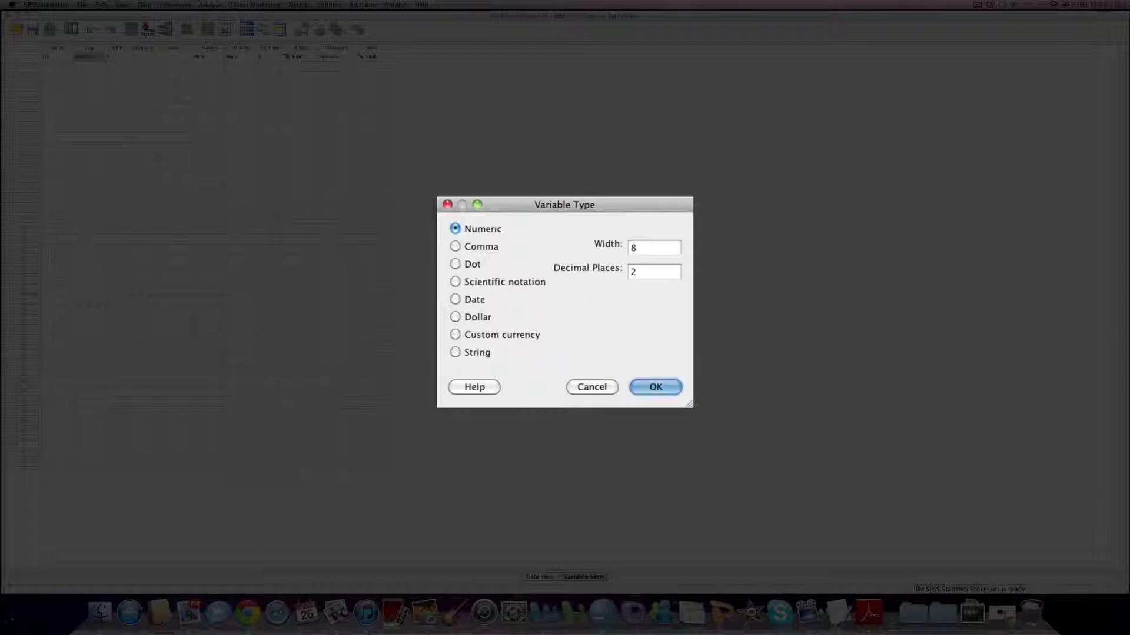
key("Return")
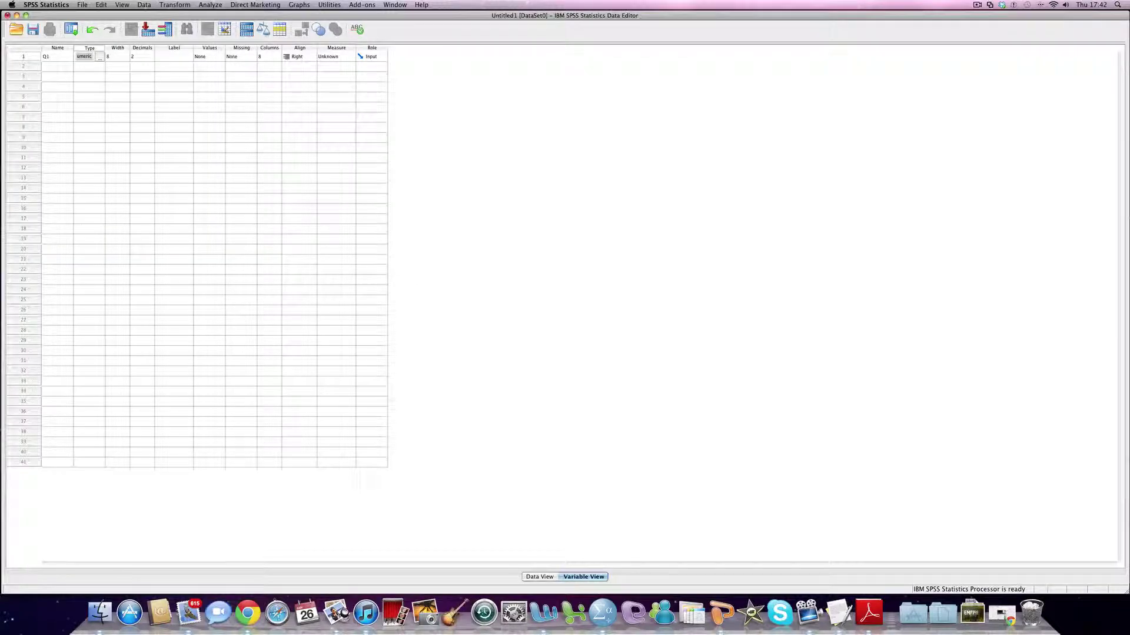
Step: Widen the Label column and label Q1 'What is your gender?'
left_click_drag(118, 47, 142, 47)
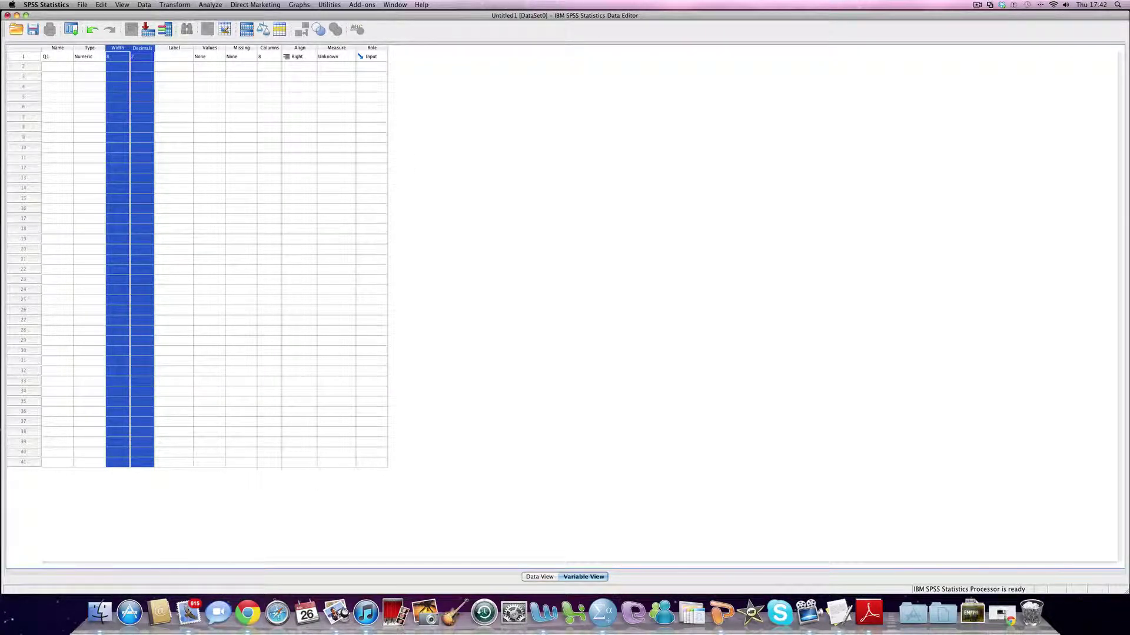
left_click(174, 56)
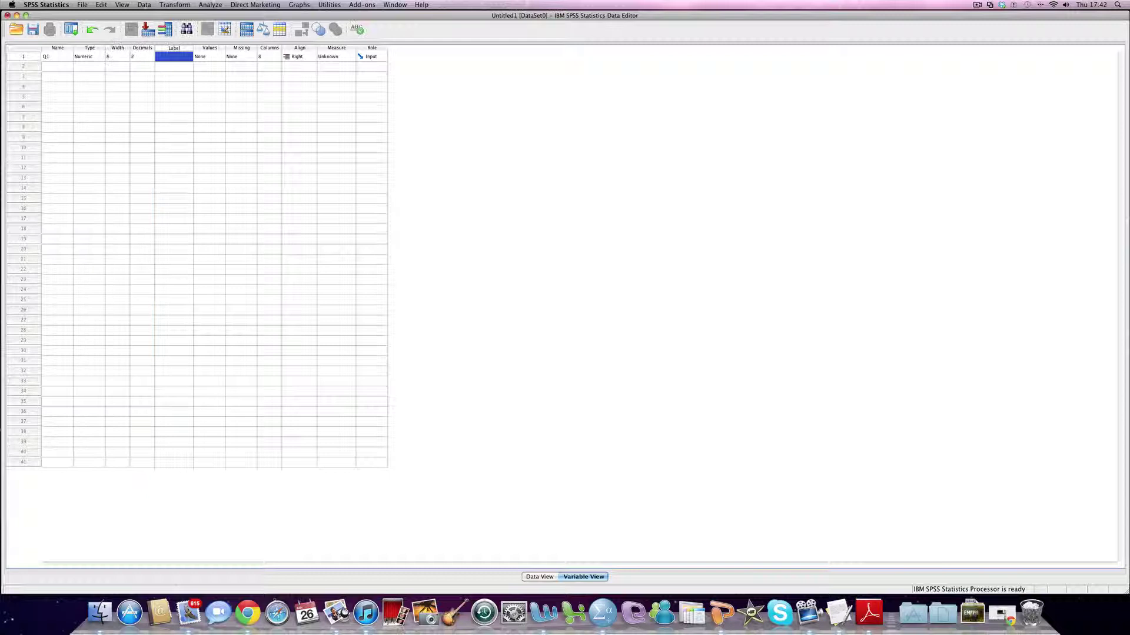
left_click_drag(193, 47, 257, 48)
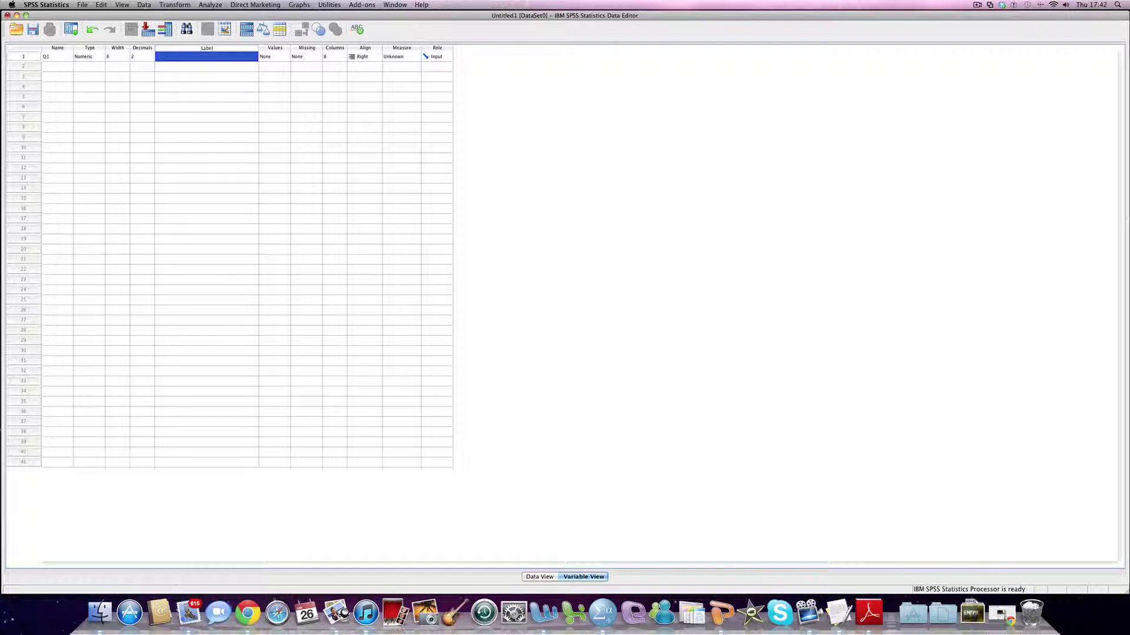
type("What")
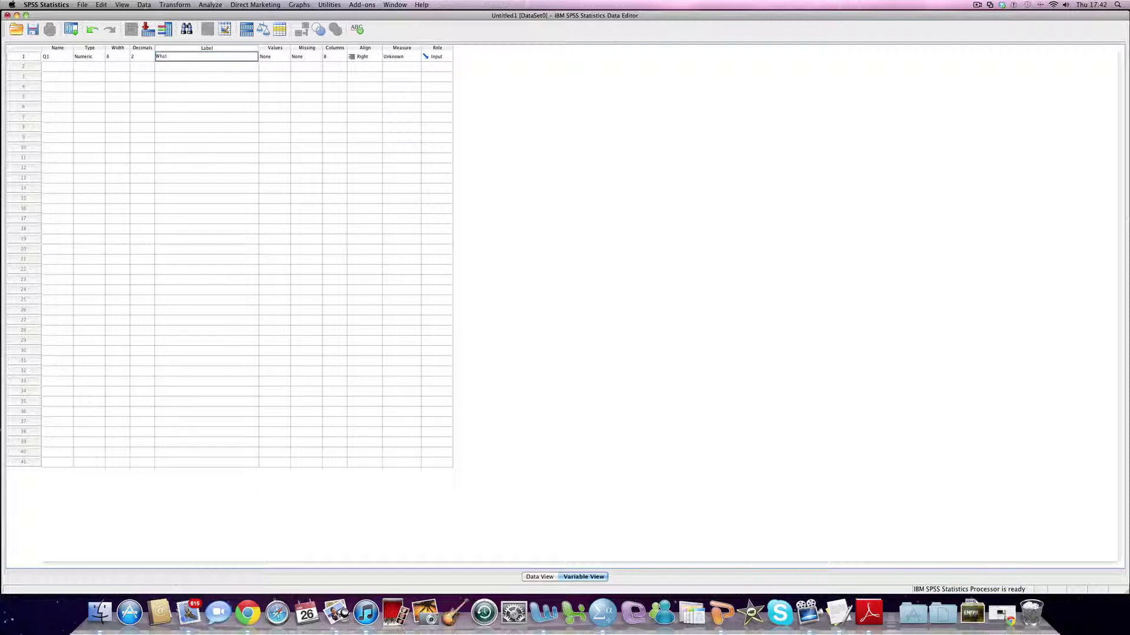
type(" is your gender?")
Step: In Q1's Value Labels, add 1 = Male and 2 = Females
left_click(274, 57)
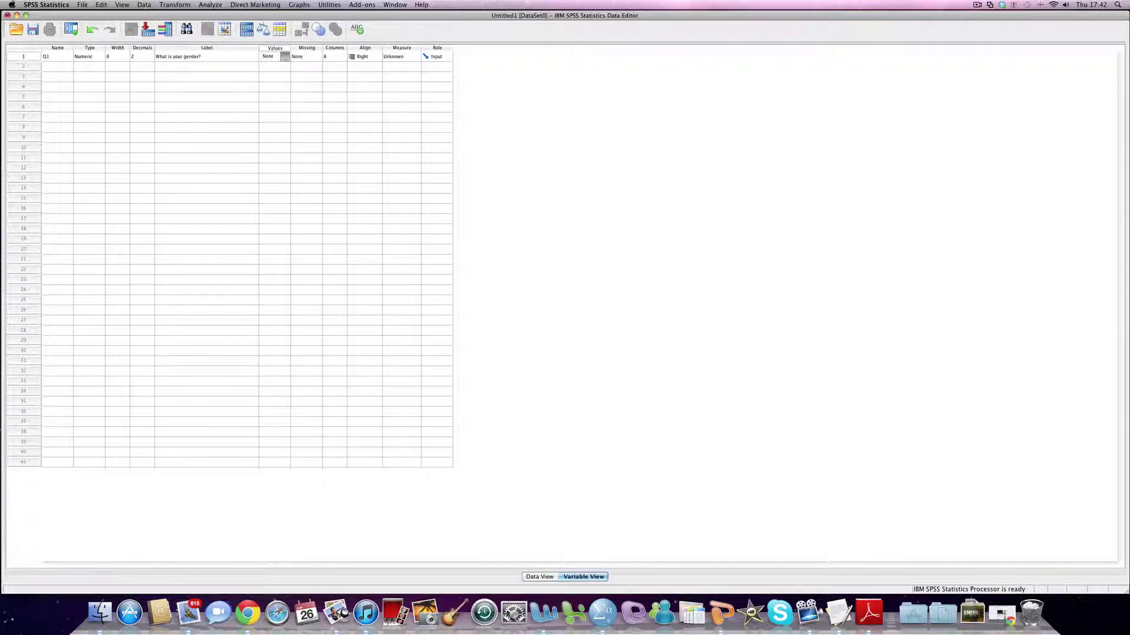
left_click(285, 56)
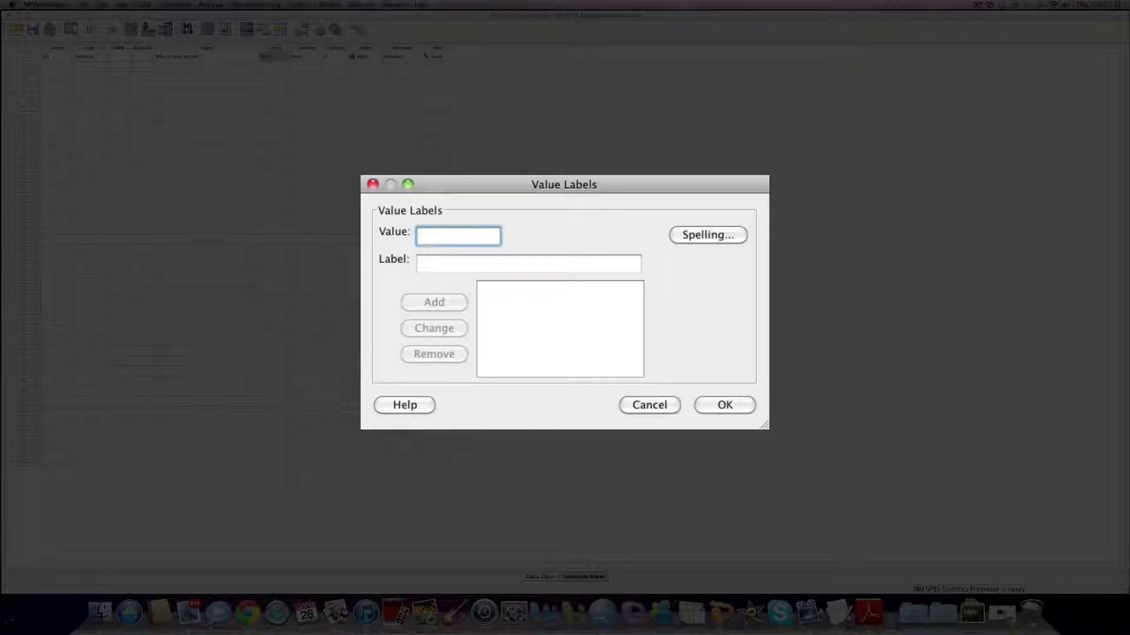
type("1")
key("Tab")
type("Male")
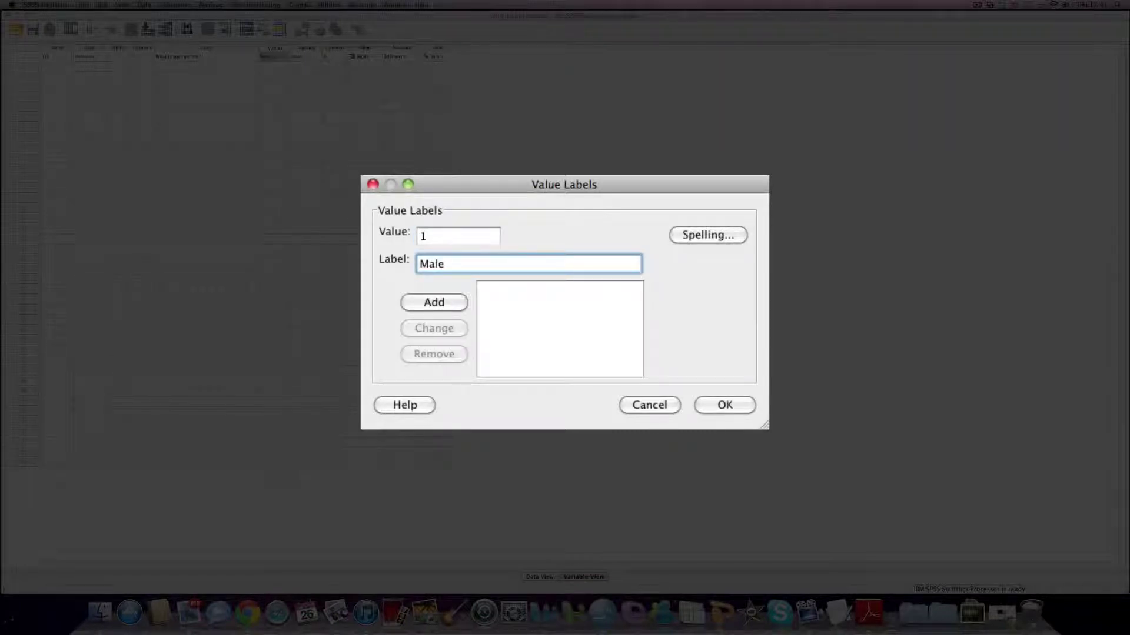
key("Return")
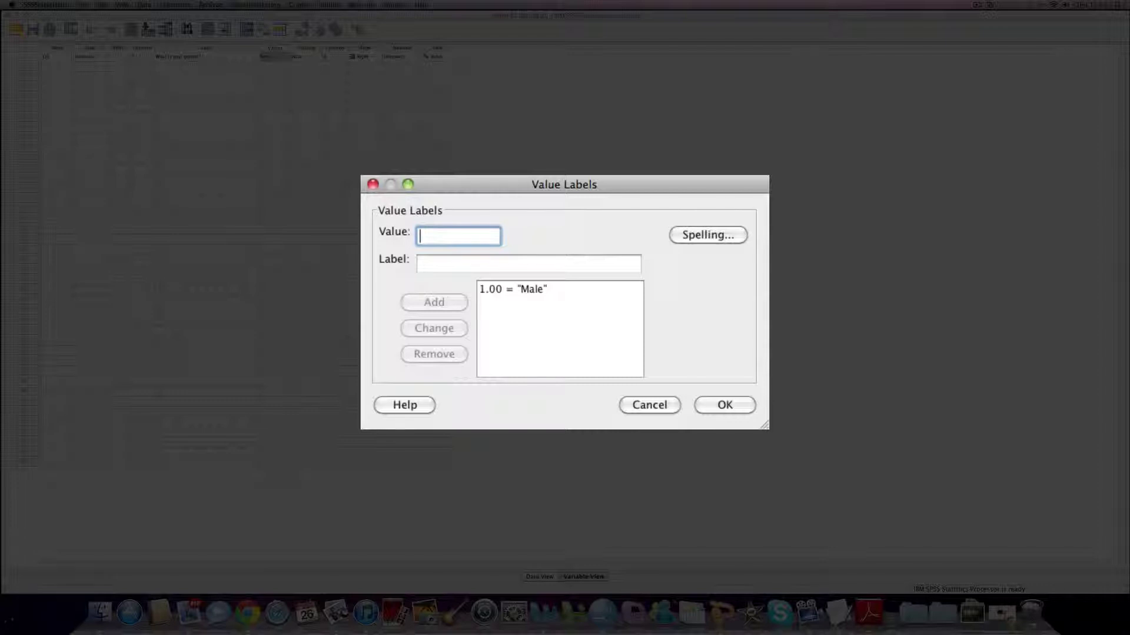
type("2")
key("Tab")
type("Fem")
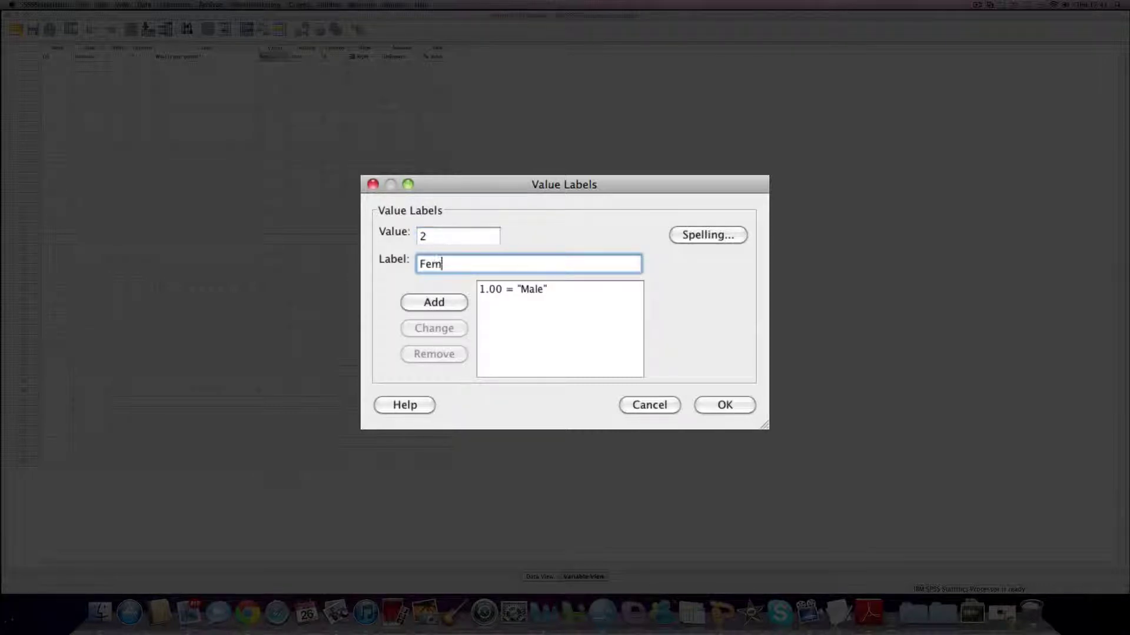
type("ales")
key("Return")
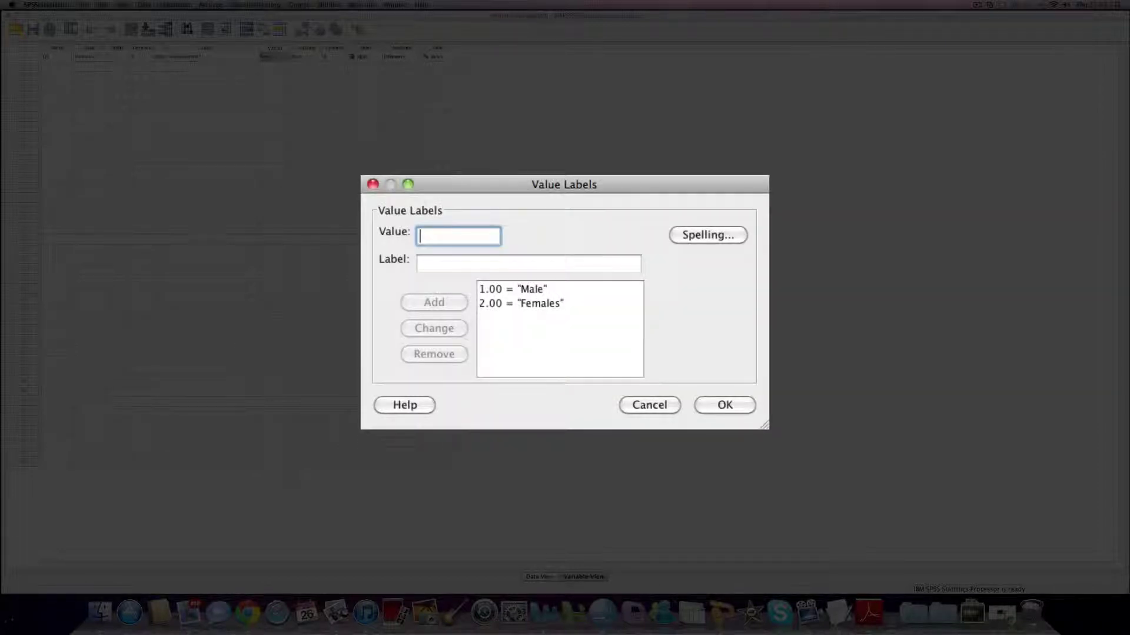
Step: Correct value 2's label to Female, review both entries, and confirm the value labels
left_click(523, 303)
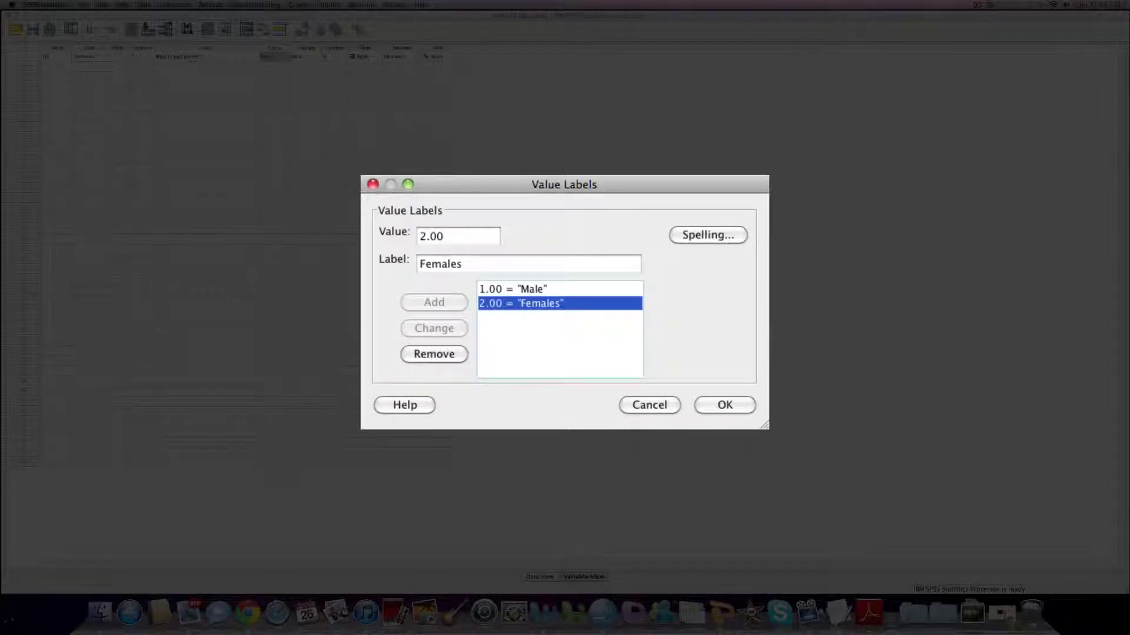
left_click(463, 264)
key("BackSpace")
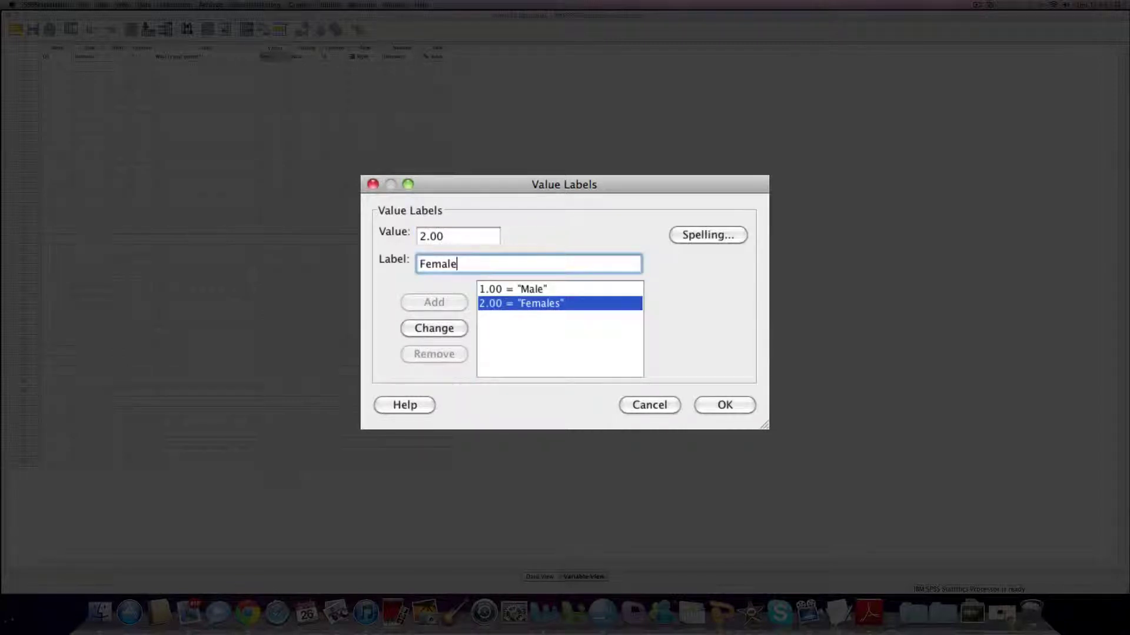
left_click(434, 328)
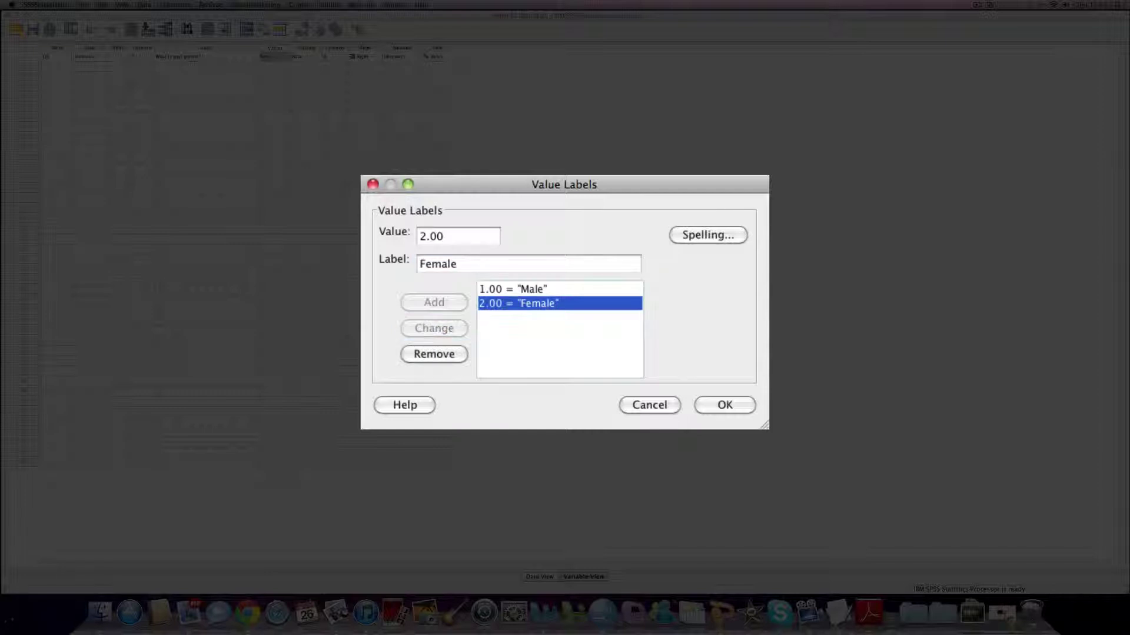
left_click(519, 289)
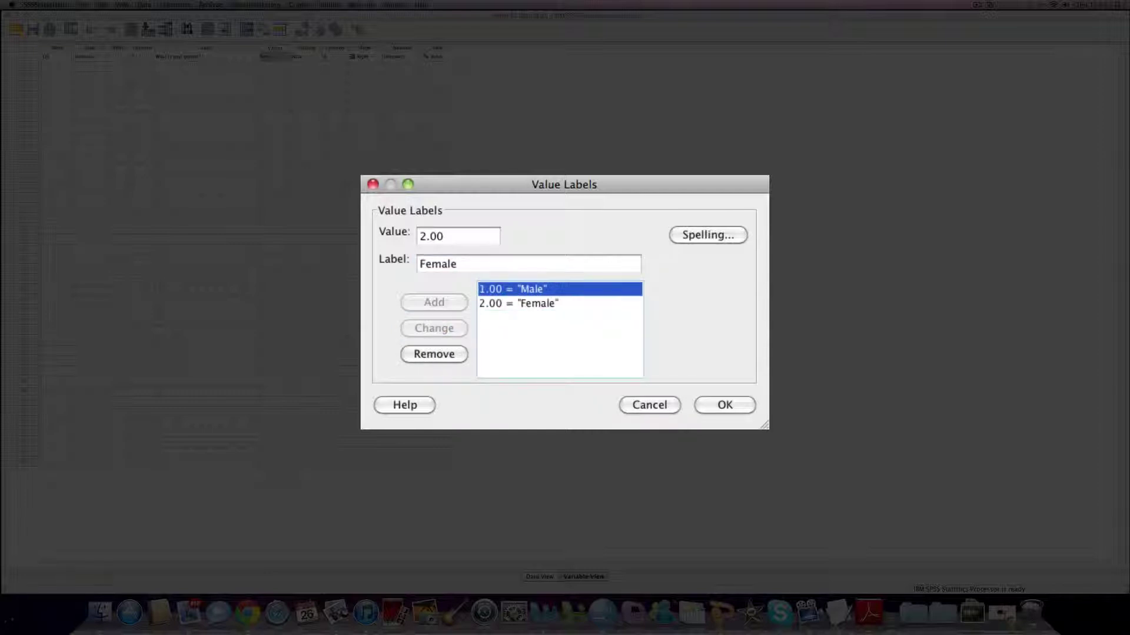
left_click(519, 304)
left_click(519, 289)
left_click(519, 304)
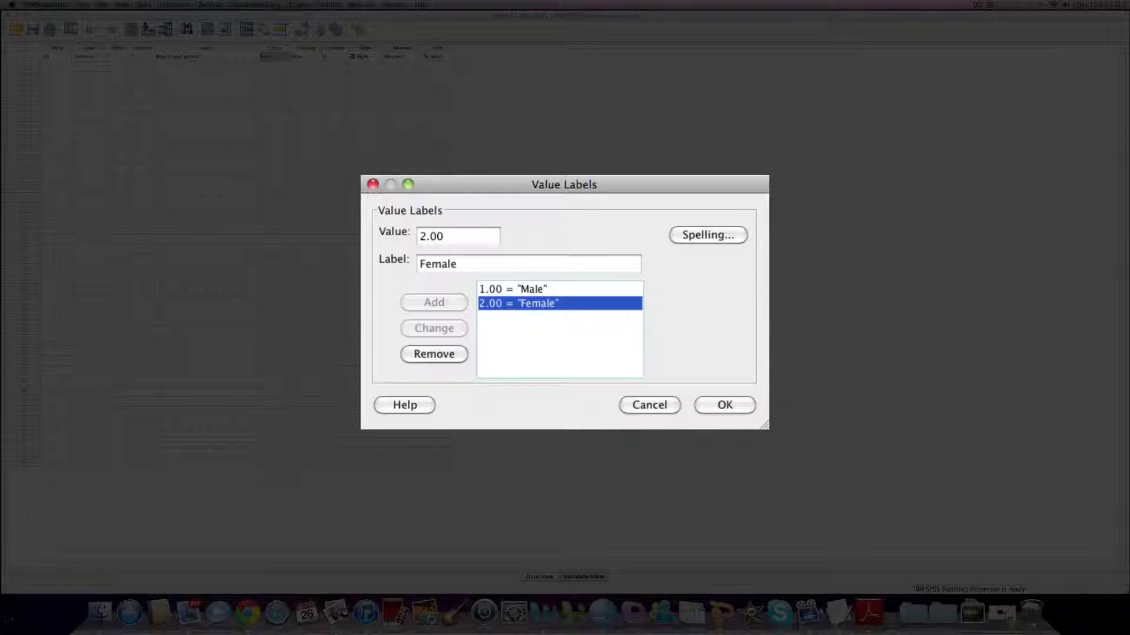
left_click(519, 289)
left_click(725, 405)
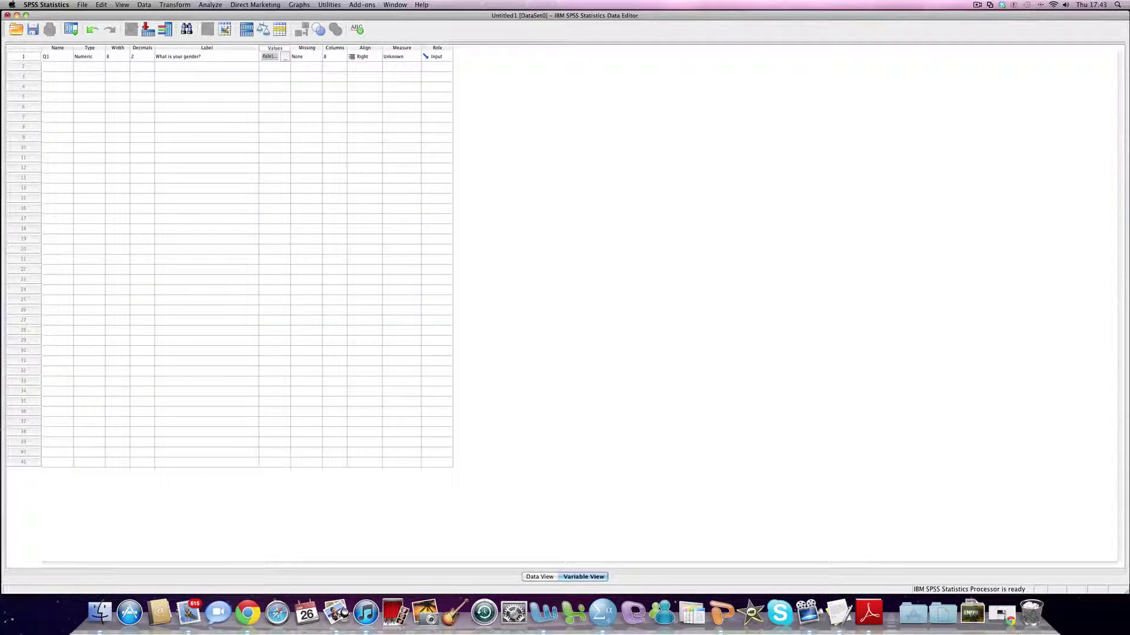
Step: Define -99 as a discrete missing value for Q1
left_click(317, 56)
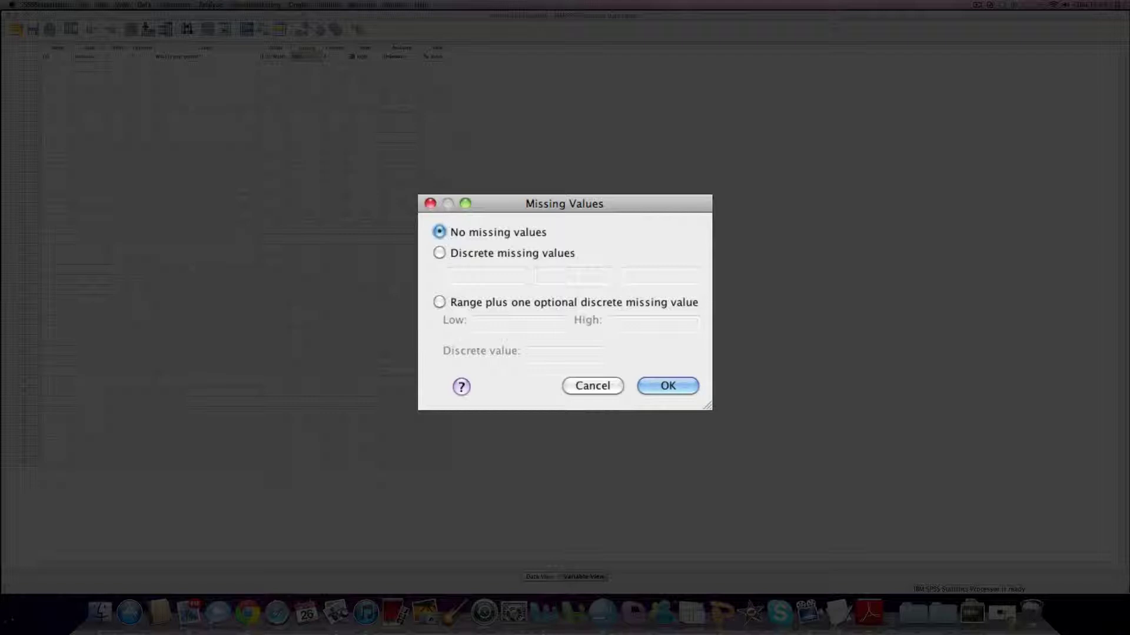
left_click(439, 253)
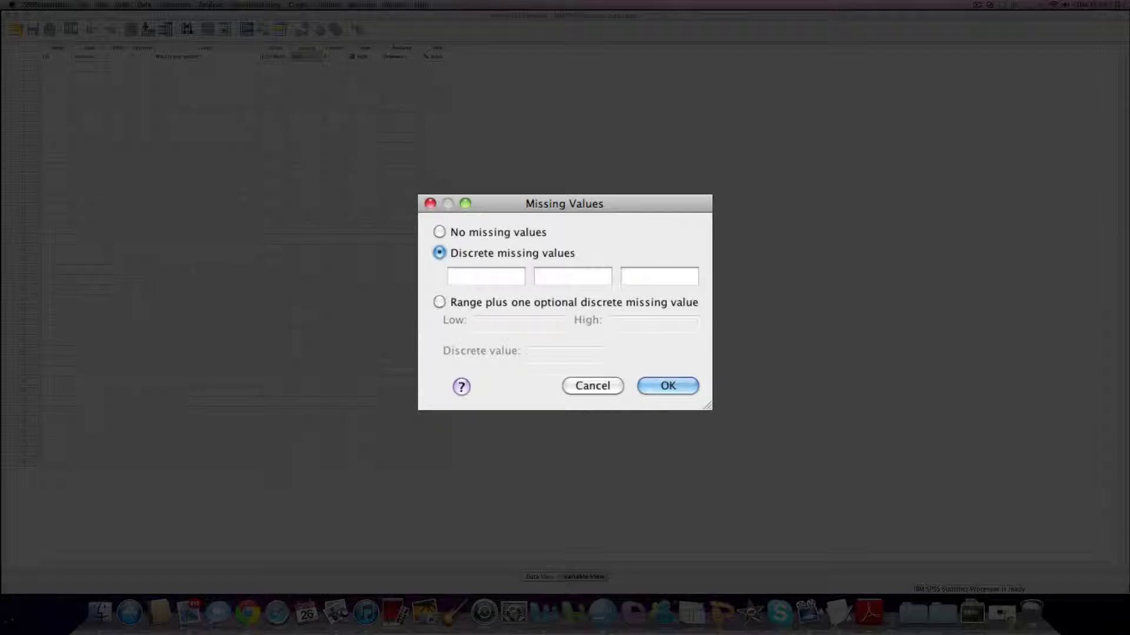
left_click(487, 276)
type("-99")
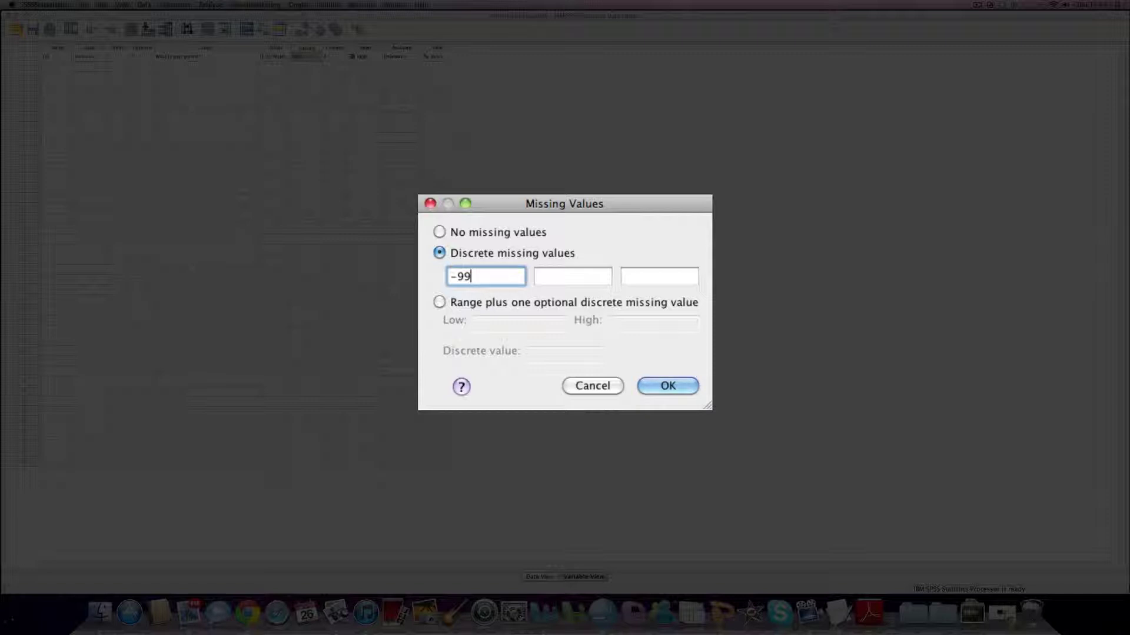
key("Return")
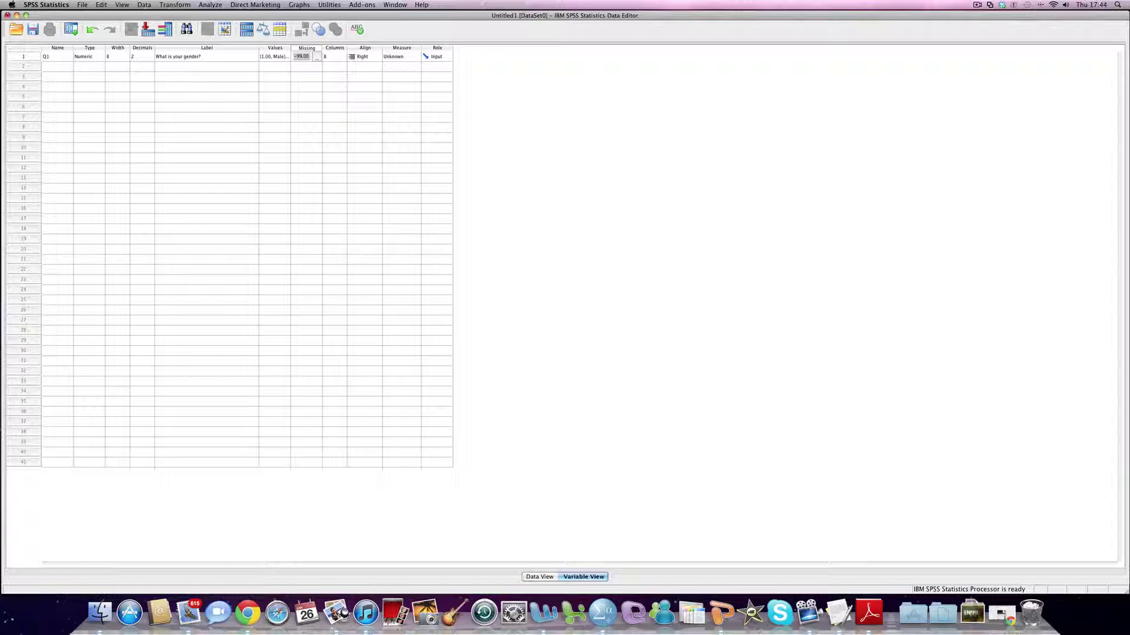
Step: Choose Nominal as Q1's measurement level
left_click(401, 57)
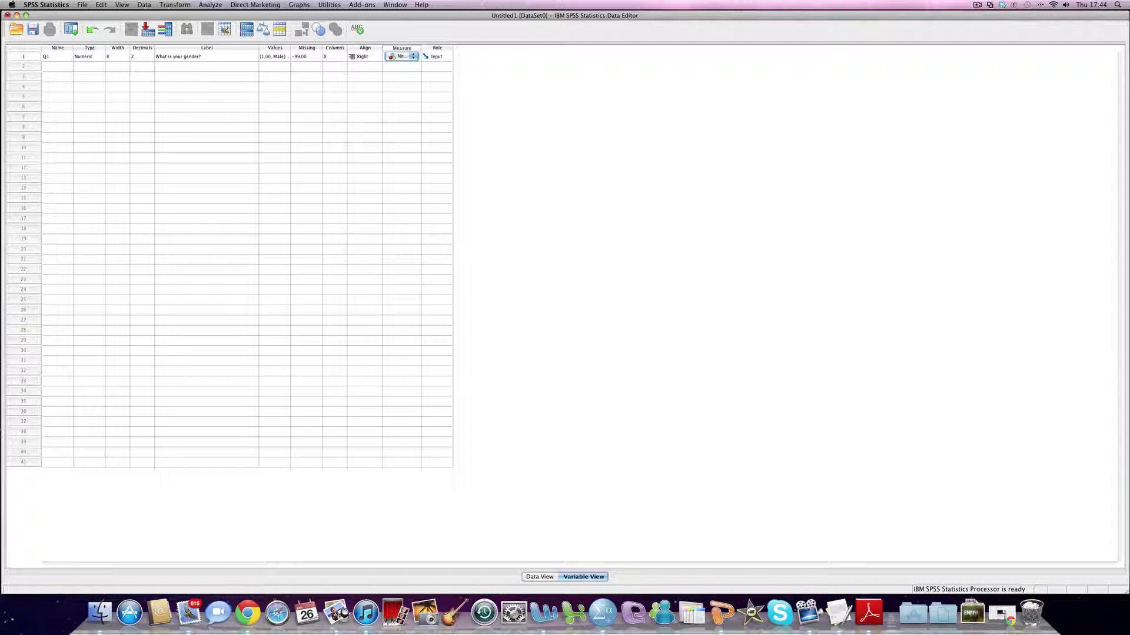
left_click(23, 57)
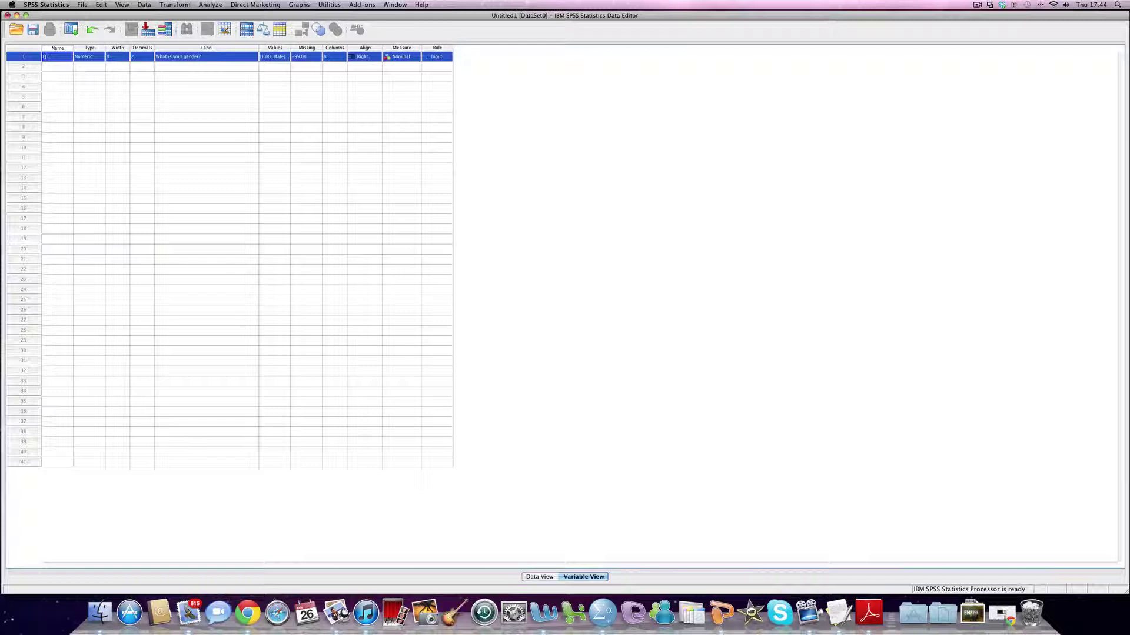
Step: Switch to Data View and select case rows 1 through 3 in turn
left_click(539, 577)
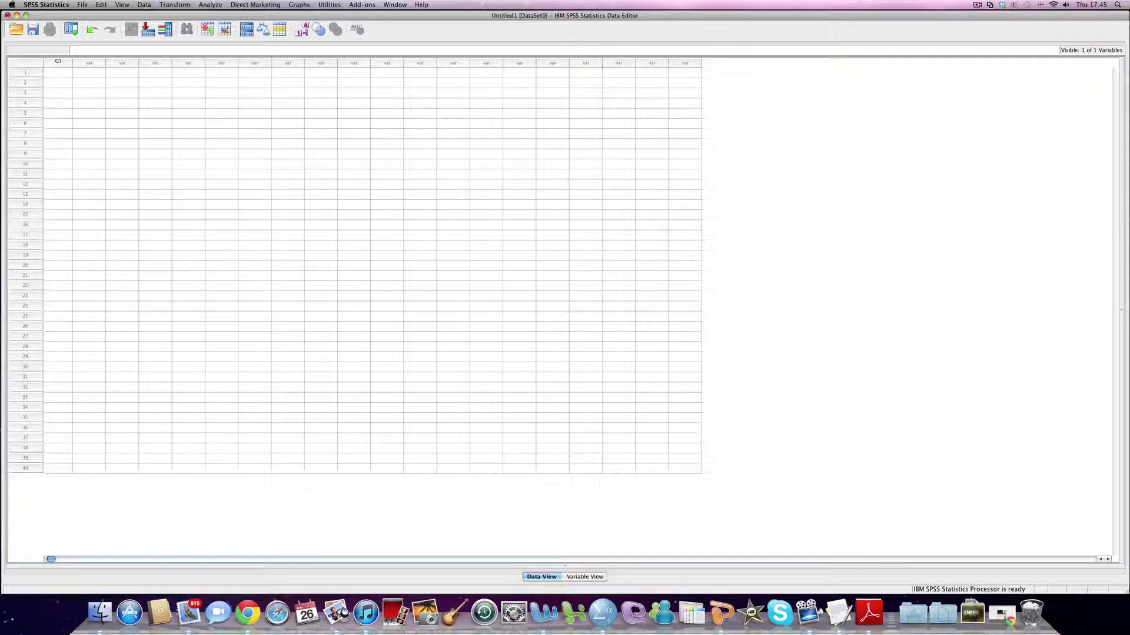
left_click(25, 72)
mouse_move(24, 73)
left_mouse_down()
mouse_move(25, 336)
mouse_move(25, 73)
left_mouse_up()
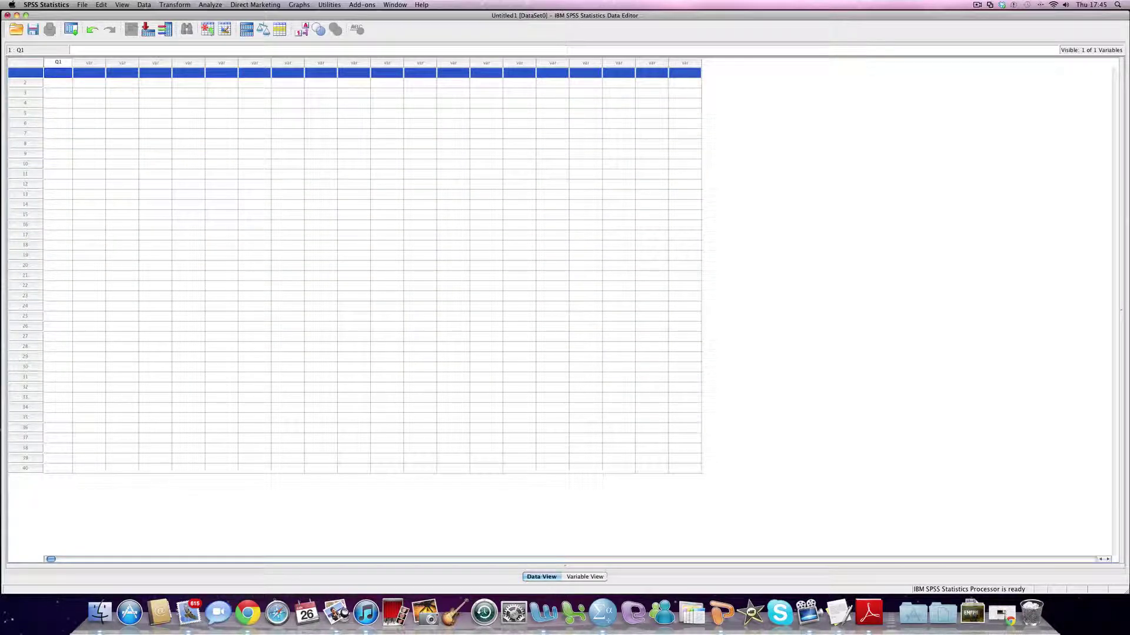
left_click(58, 73)
left_click(24, 73)
left_click(25, 83)
left_click(24, 93)
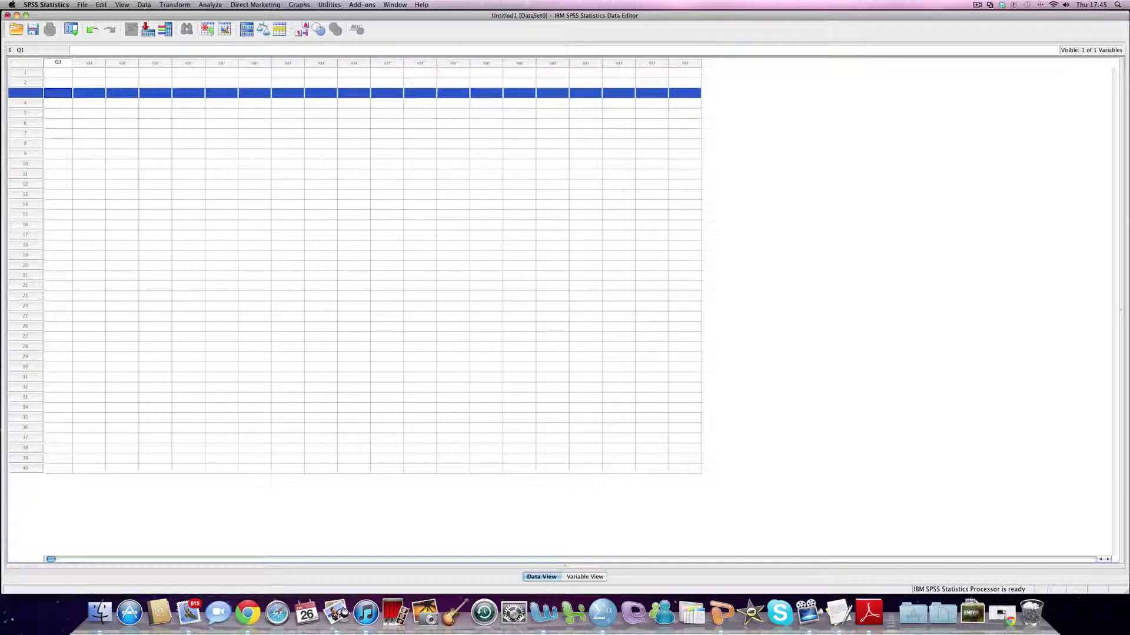
Step: Select Q1's row 1 cell and the whole Q1 column, then an empty row 4 cell
left_click(58, 73)
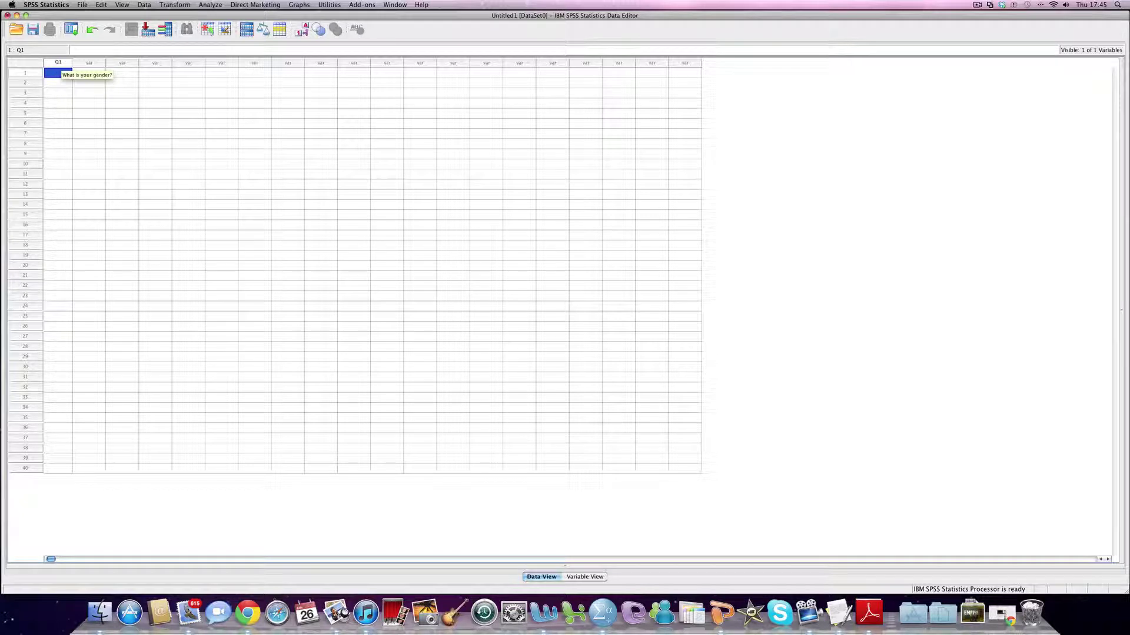
left_click(57, 62)
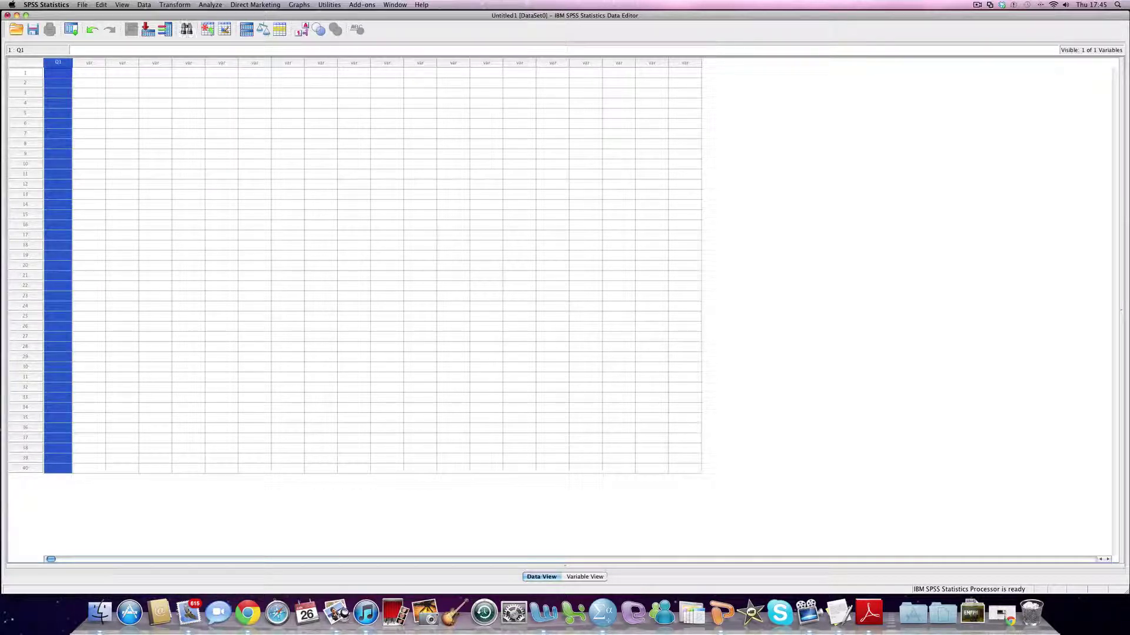
left_click(89, 62)
left_click(58, 62)
left_click(89, 103)
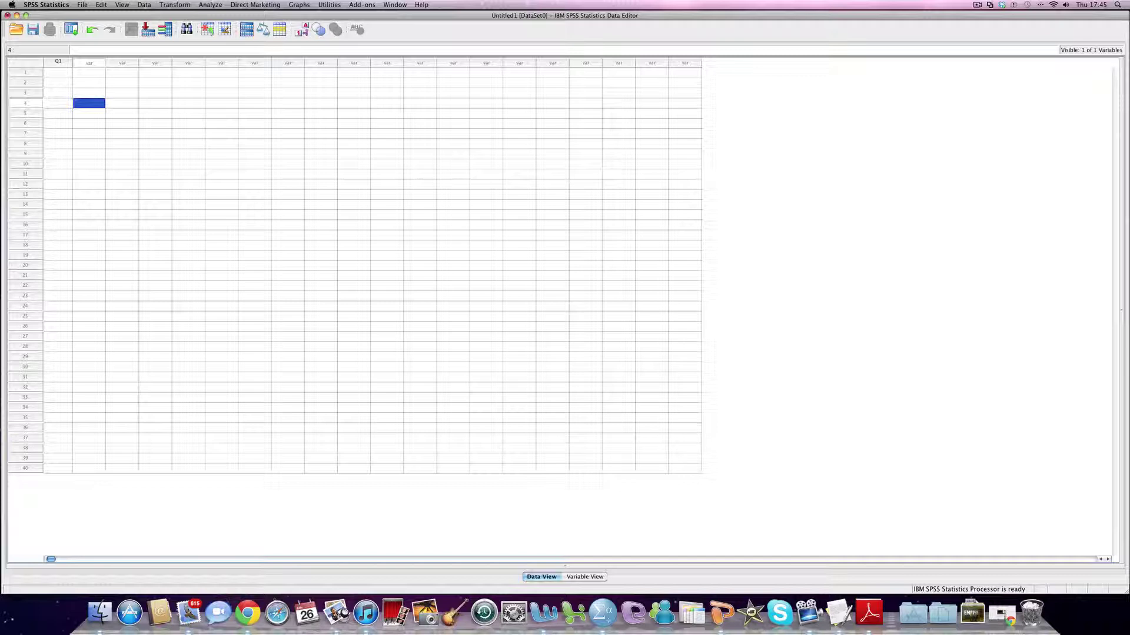
Step: Recheck Q1's value labels, then enter 2 for Q1 in case 1 in Data View
left_click(585, 576)
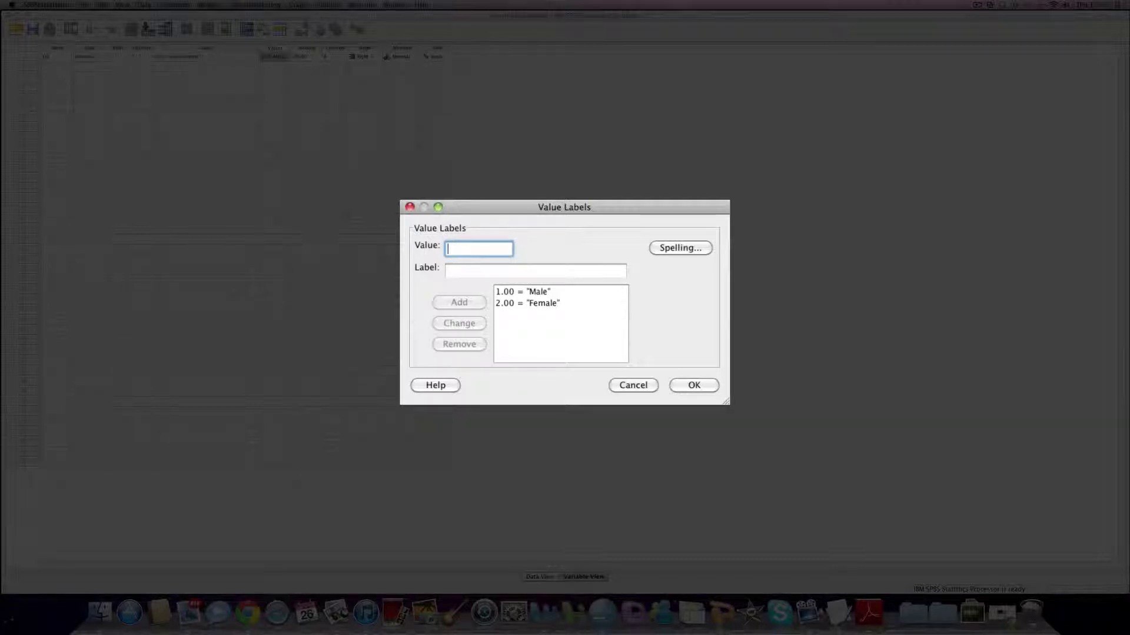
left_click(694, 385)
left_click(541, 577)
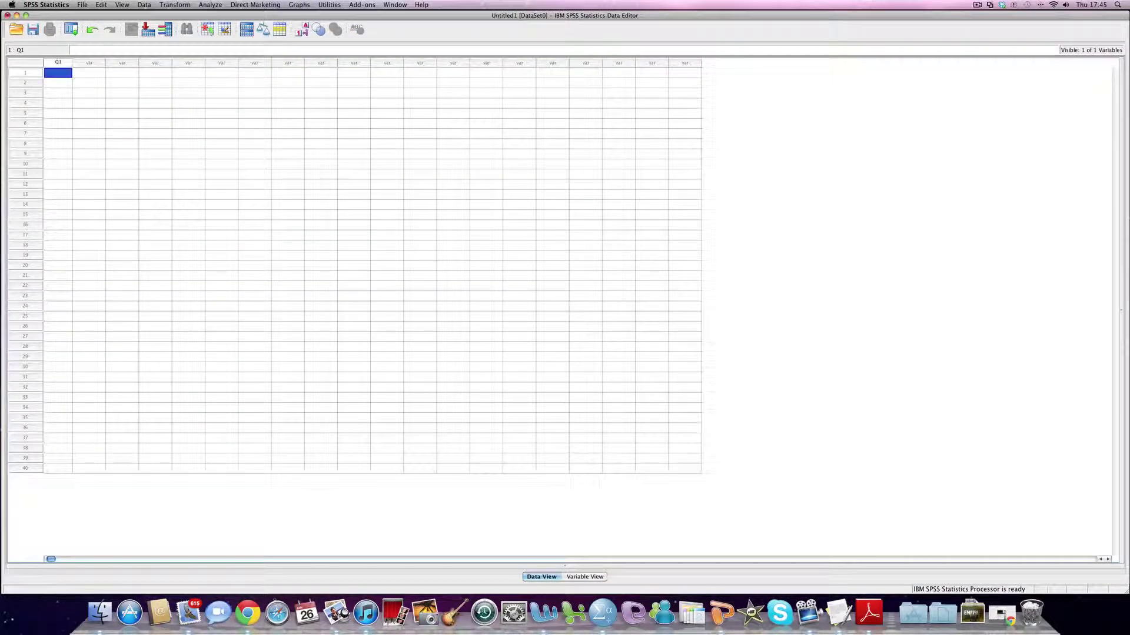
type("2")
key("Tab")
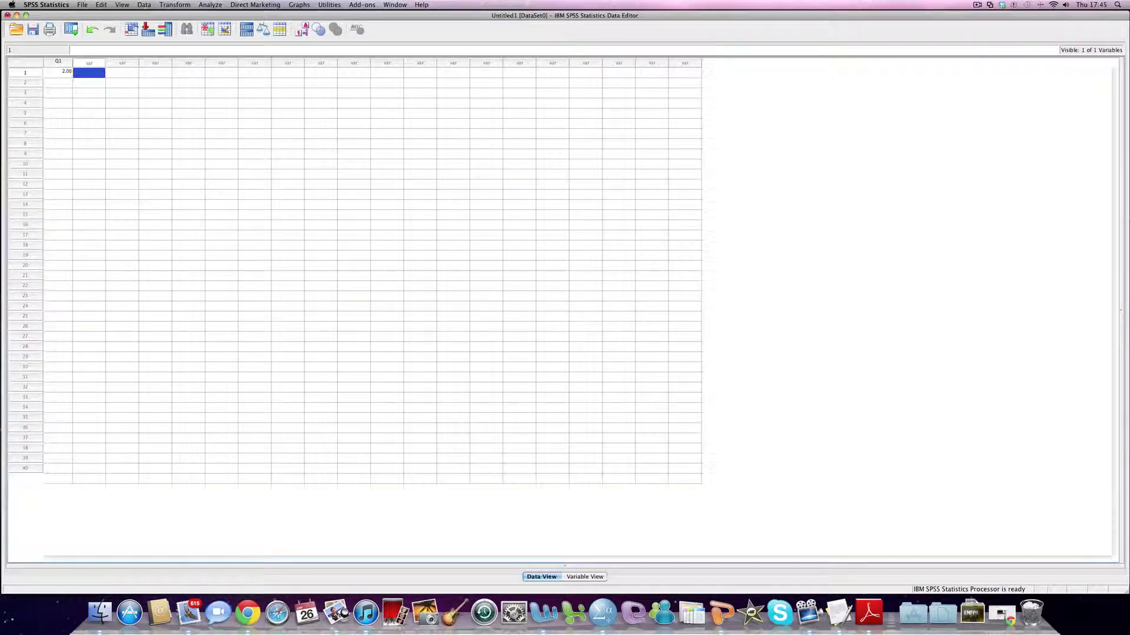
key("Down")
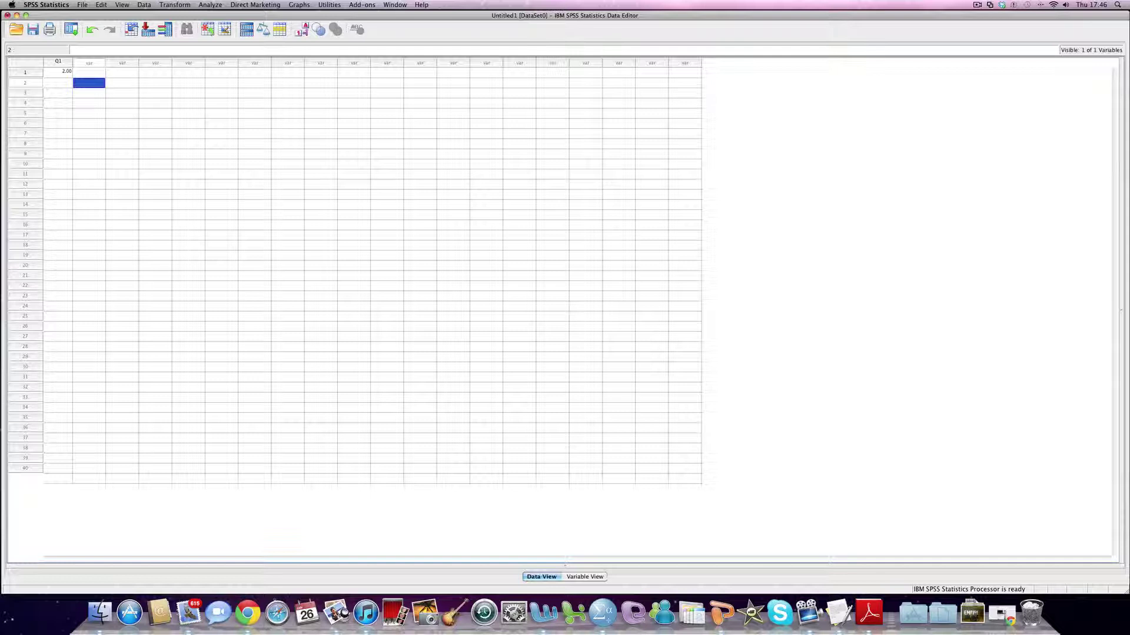
Step: Clear case 1 with Edit > Clear and dismiss the all-cases-removed message
left_click(26, 73)
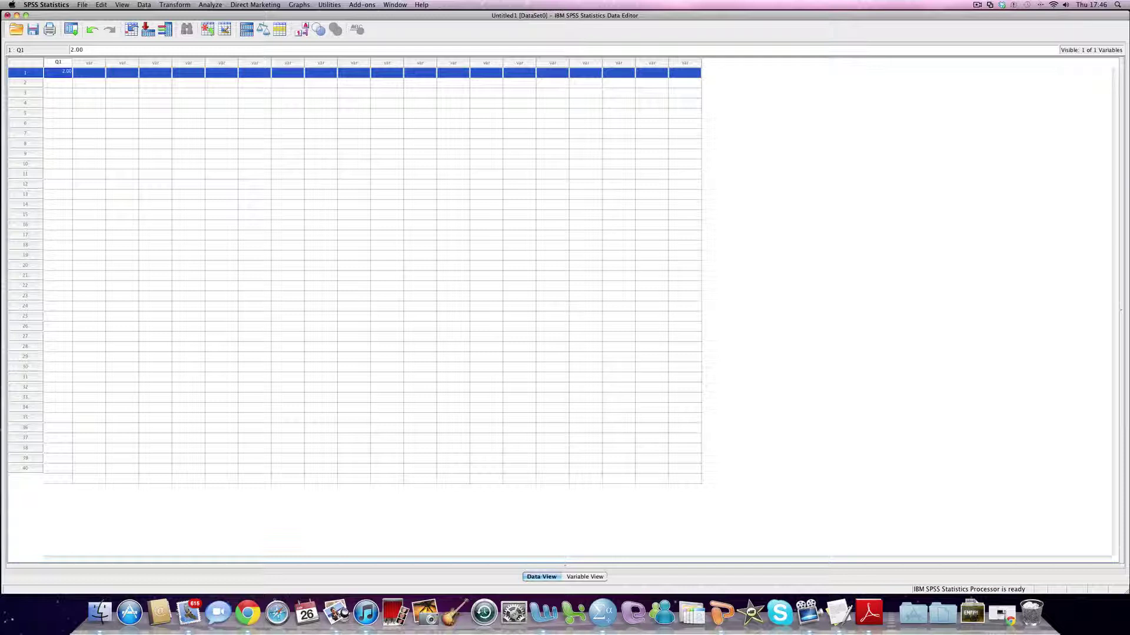
left_click(101, 5)
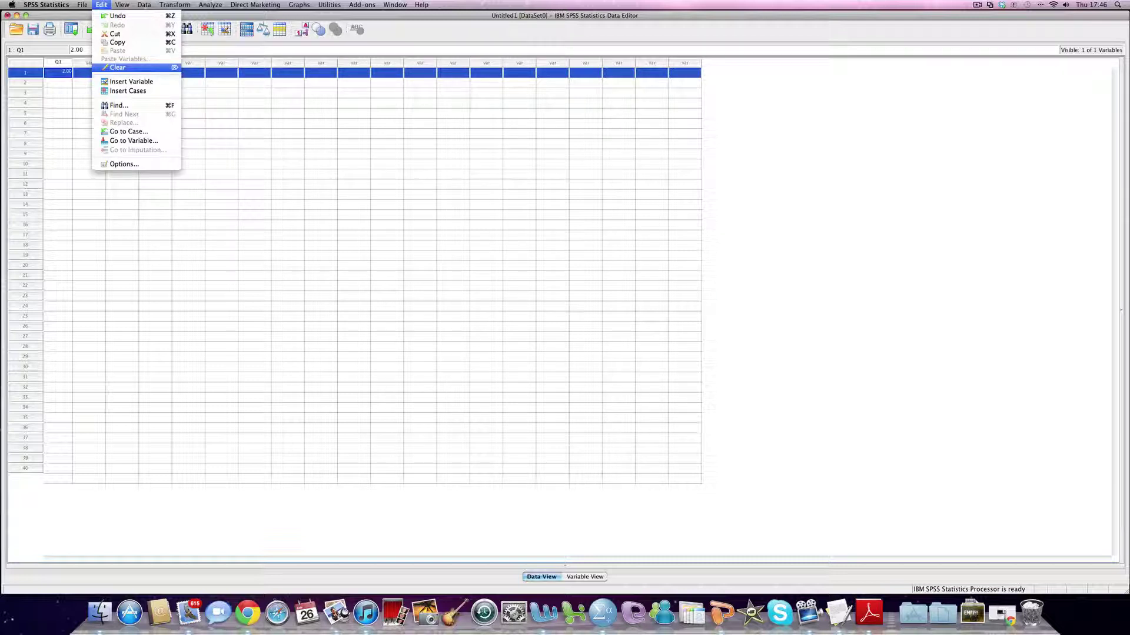
left_click(118, 67)
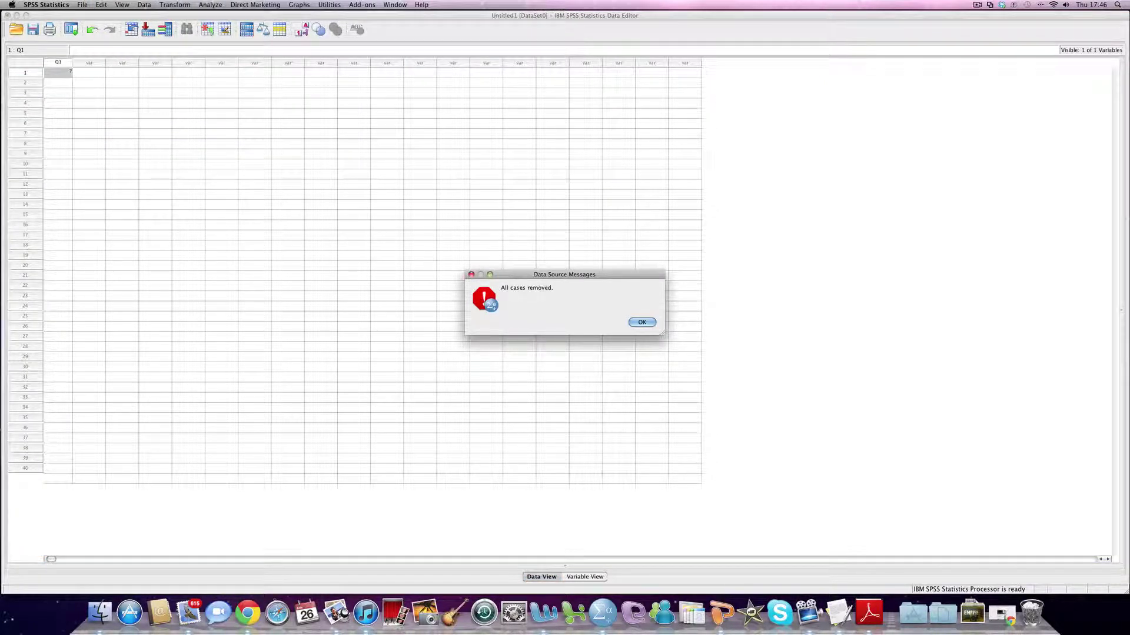
key("Return")
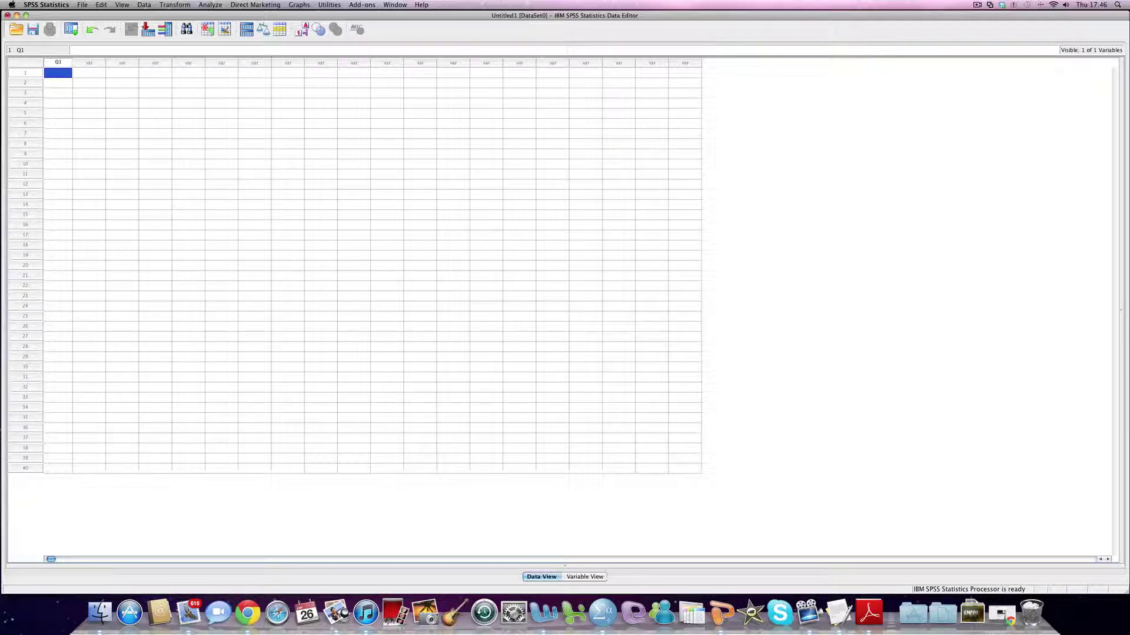
Step: Choose File > Save As, proposing Untitled1 as an SPSS Statistics .sav file
left_click(82, 5)
left_click(82, 5)
left_click(82, 5)
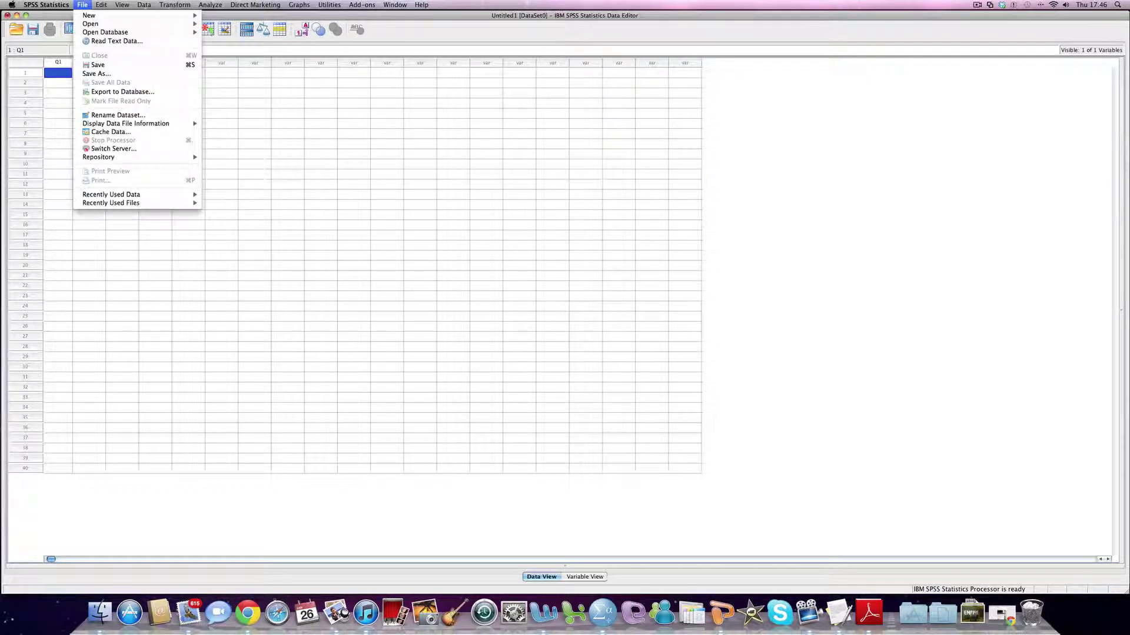
left_click(96, 74)
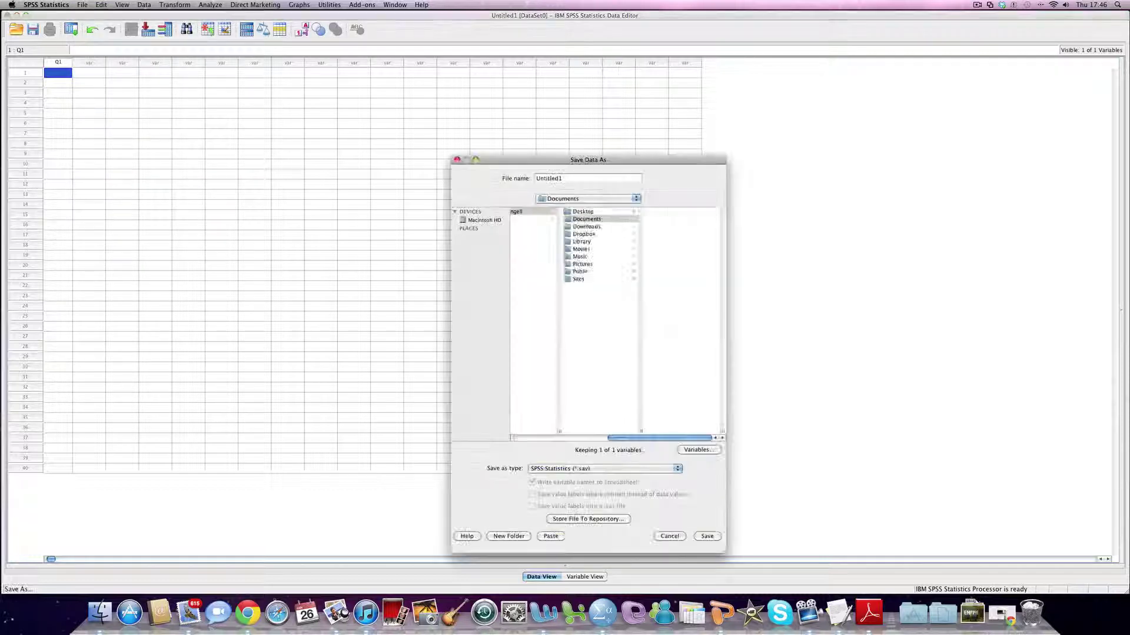